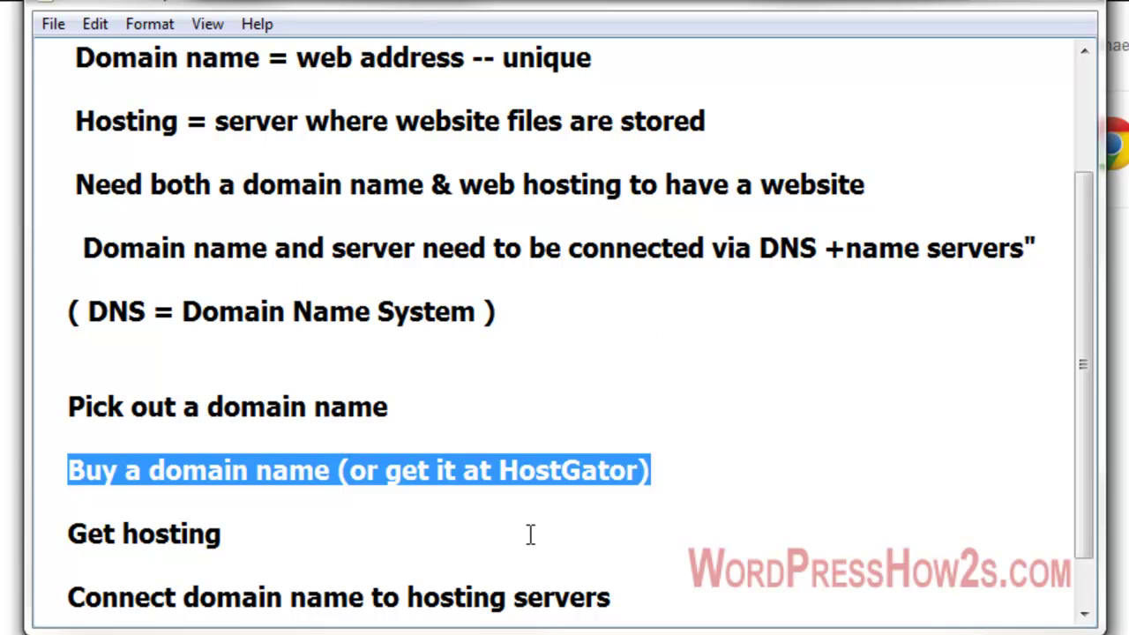
# - Highlight the "Get hosting" line in the notes, and clear the selection
pyautogui.click(505, 532)
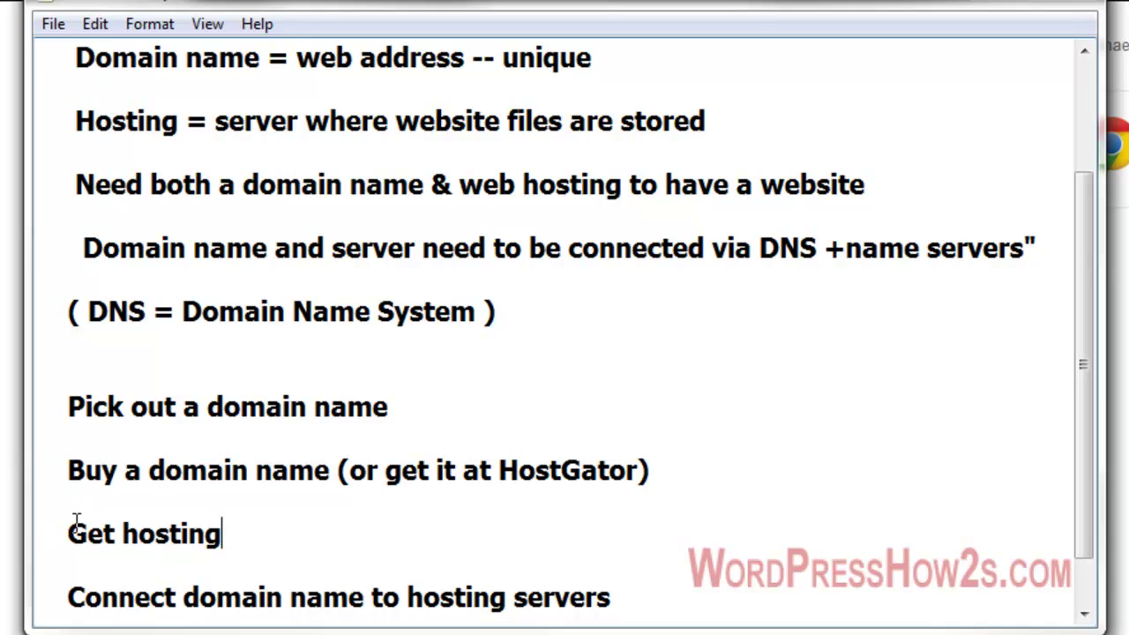
pyautogui.moveTo(76, 522); pyautogui.dragTo(224, 534)
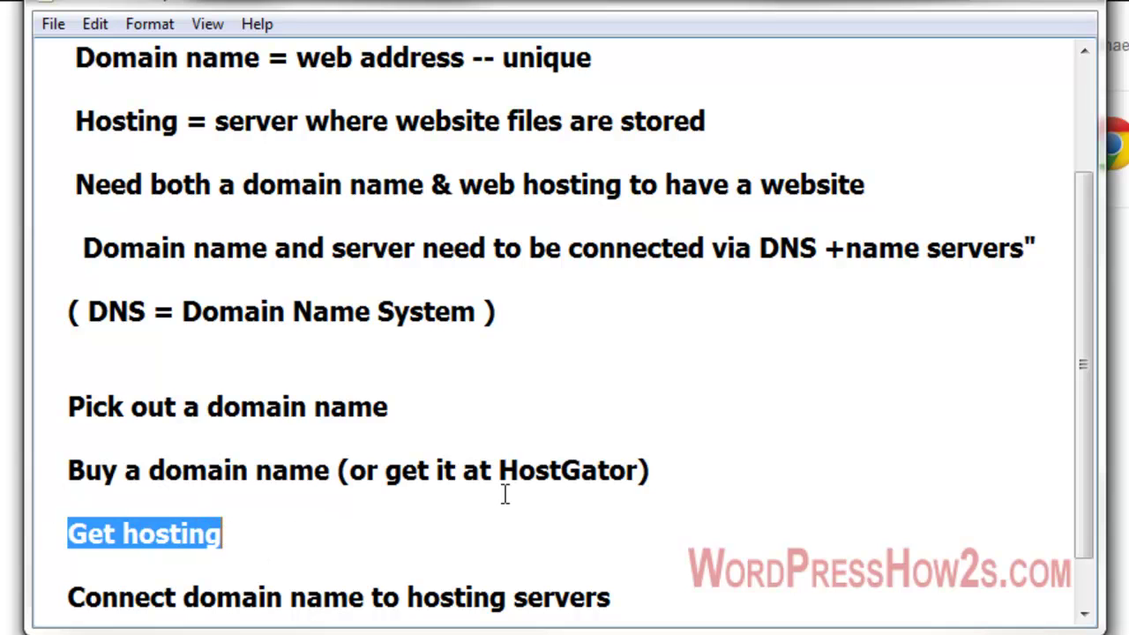
pyautogui.click(436, 554)
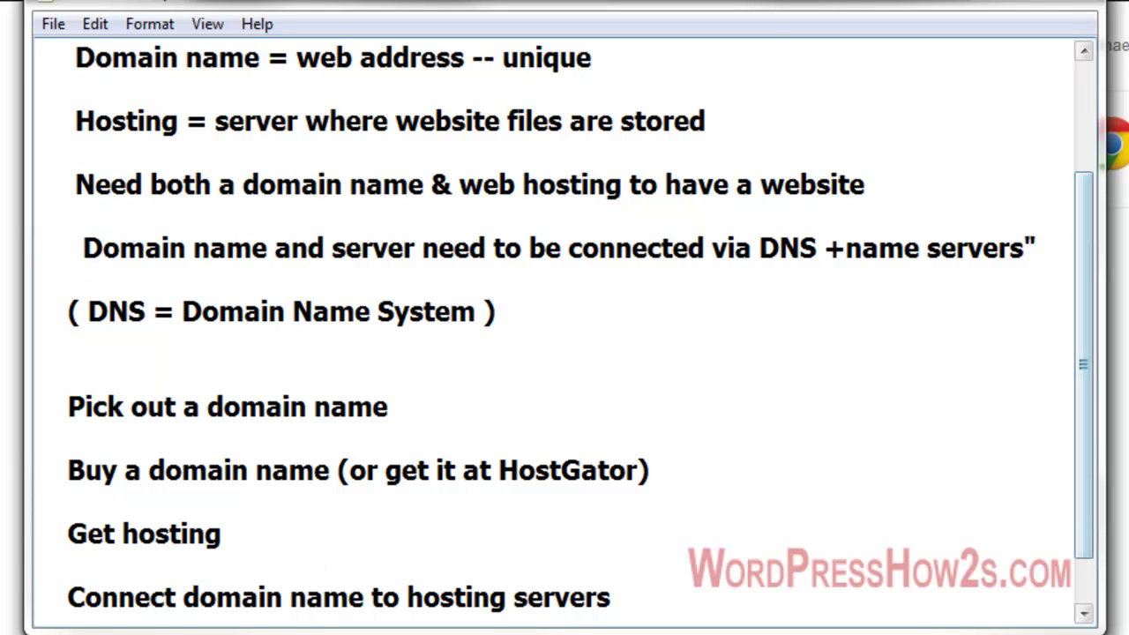
# - Switch to Firefox and open the instantdomainsearch.com website
pyautogui.click(1104, 240)
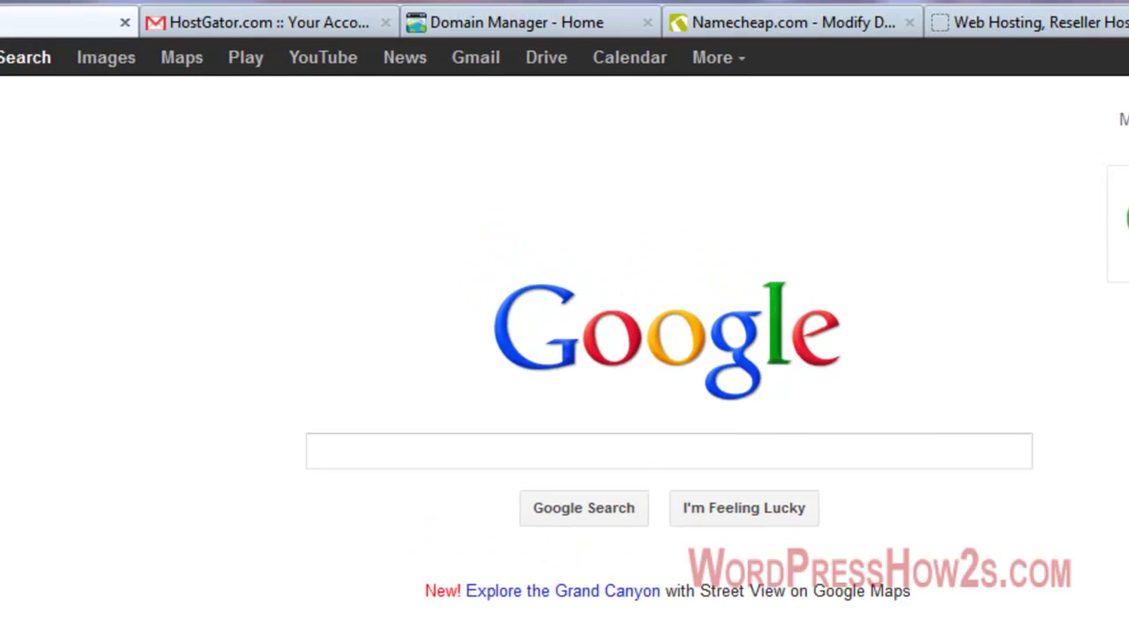
pyautogui.click(353, 68)
pyautogui.write('instant')
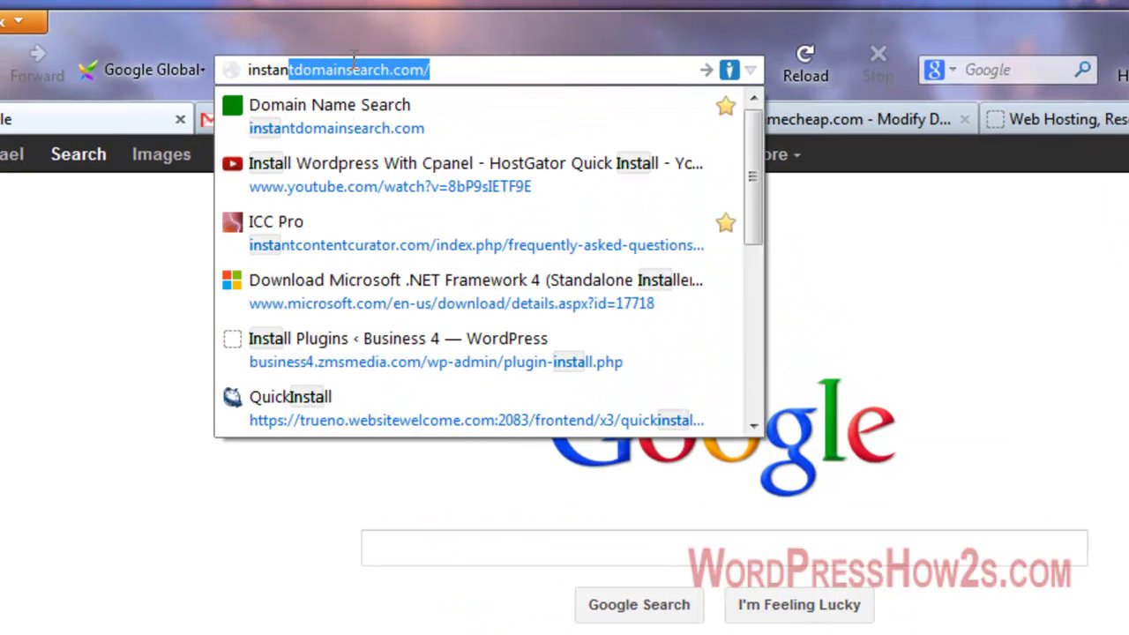
pyautogui.write('doamin')
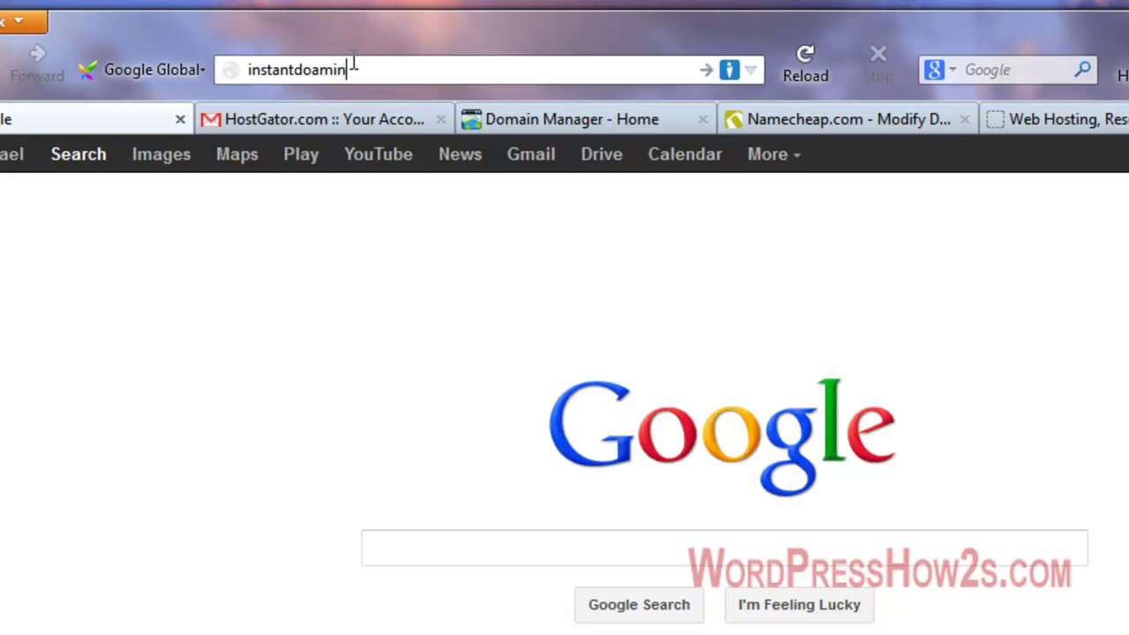
pyautogui.press('BackSpace')
pyautogui.press('BackSpace')
pyautogui.press('BackSpace')
pyautogui.press('BackSpace')
pyautogui.write('main')
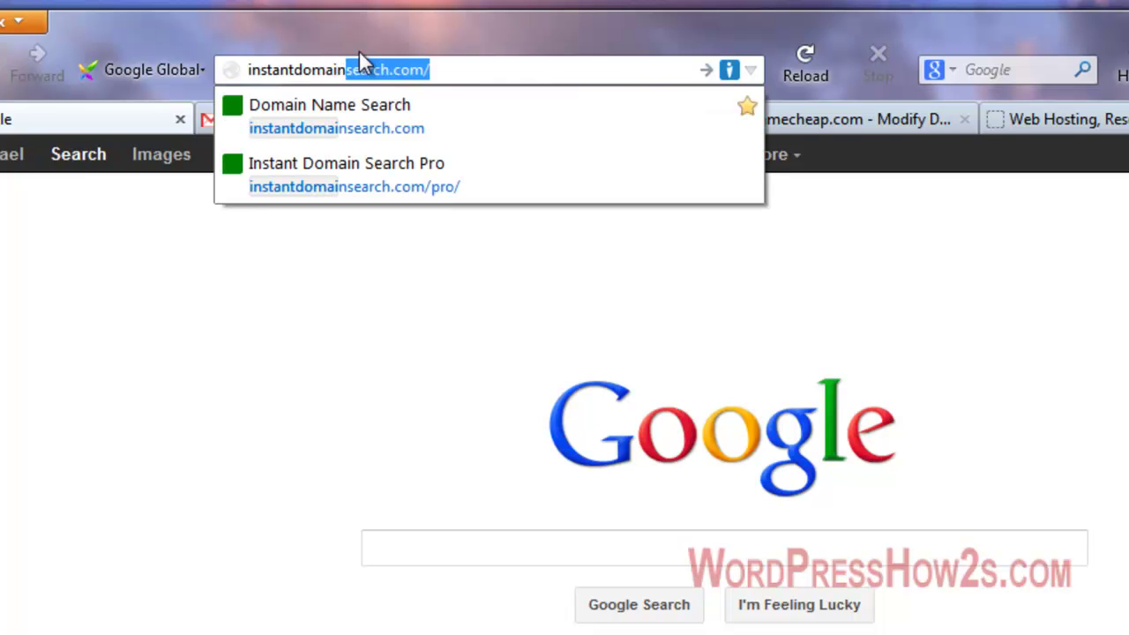
pyautogui.click(710, 69)
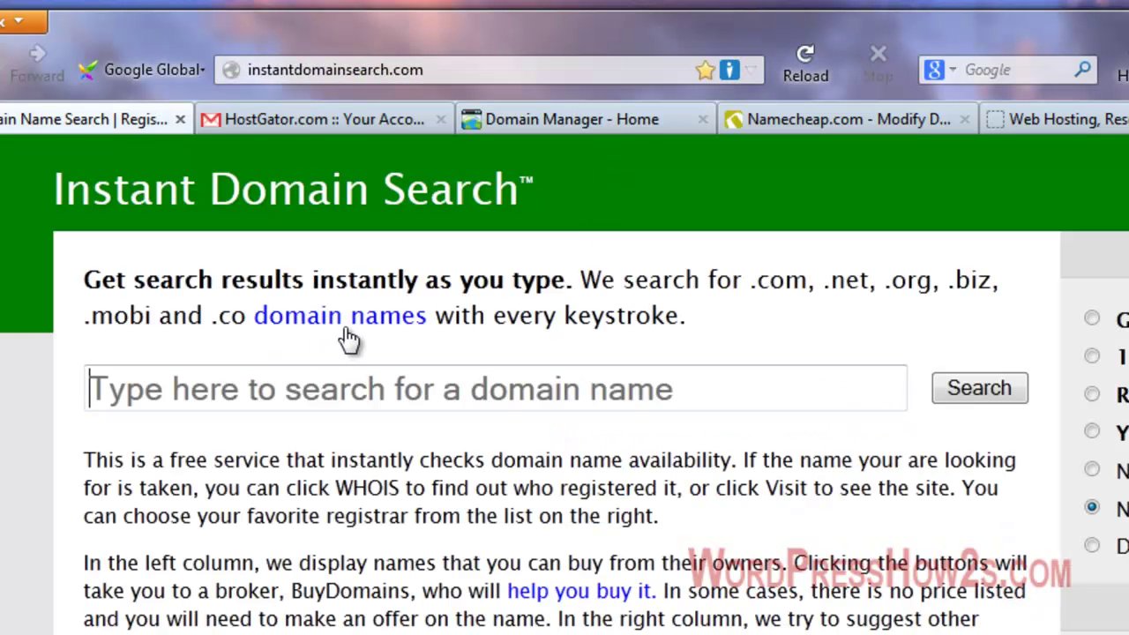
# - Search for the domain name "mike" and look through the availability results for all its extensions
pyautogui.write('mike')
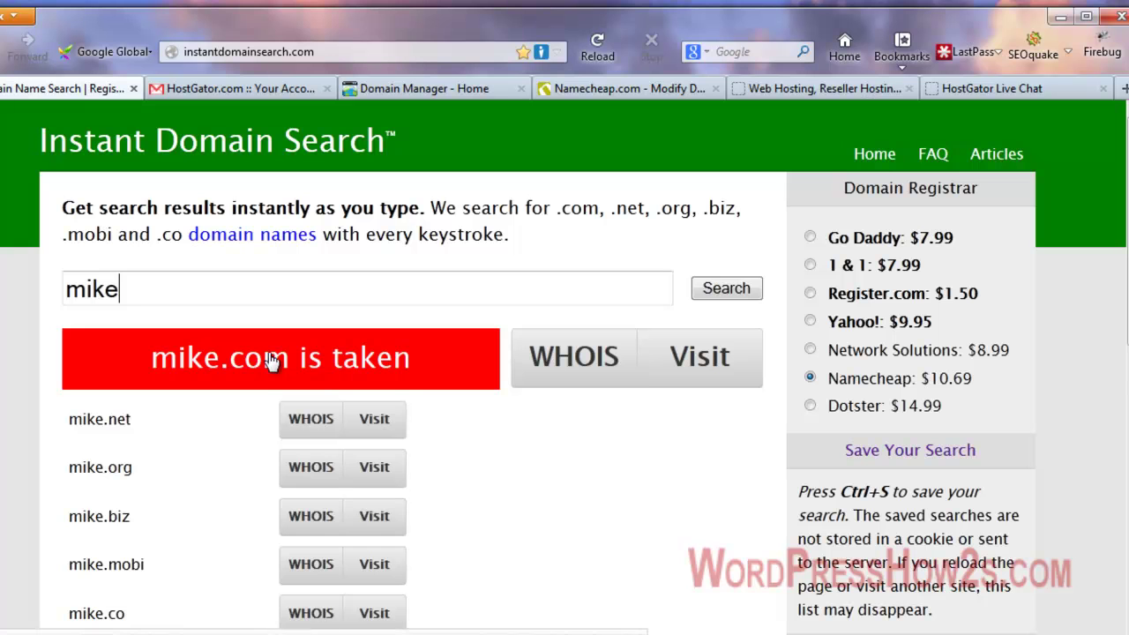
pyautogui.moveTo(1125, 176); pyautogui.dragTo(1125, 344)
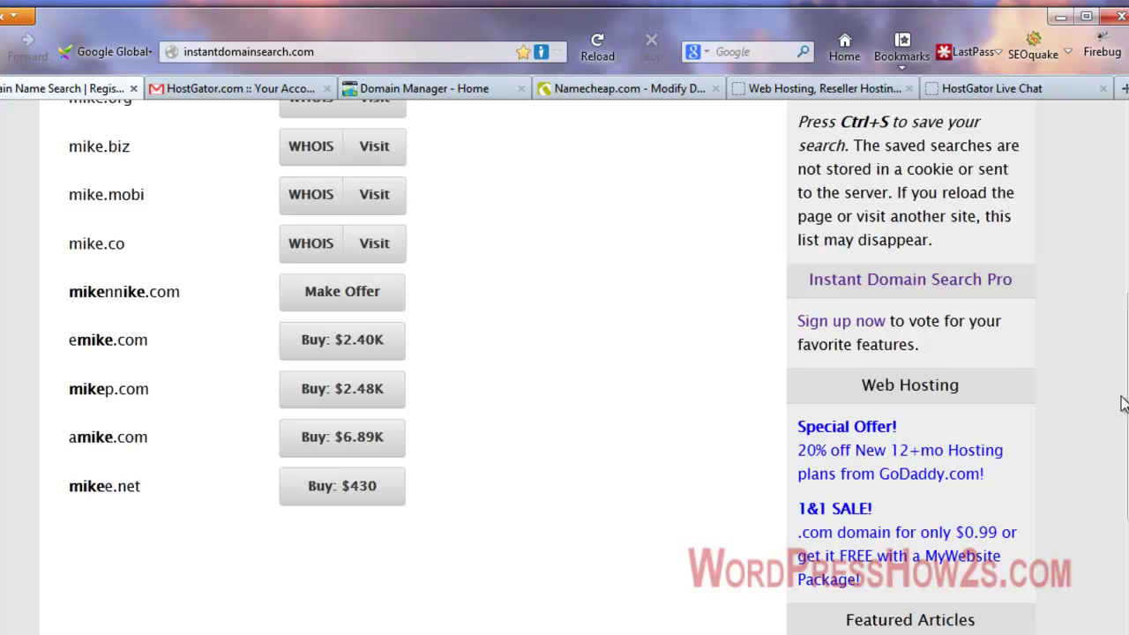
pyautogui.moveTo(1123, 398); pyautogui.dragTo(1124, 187)
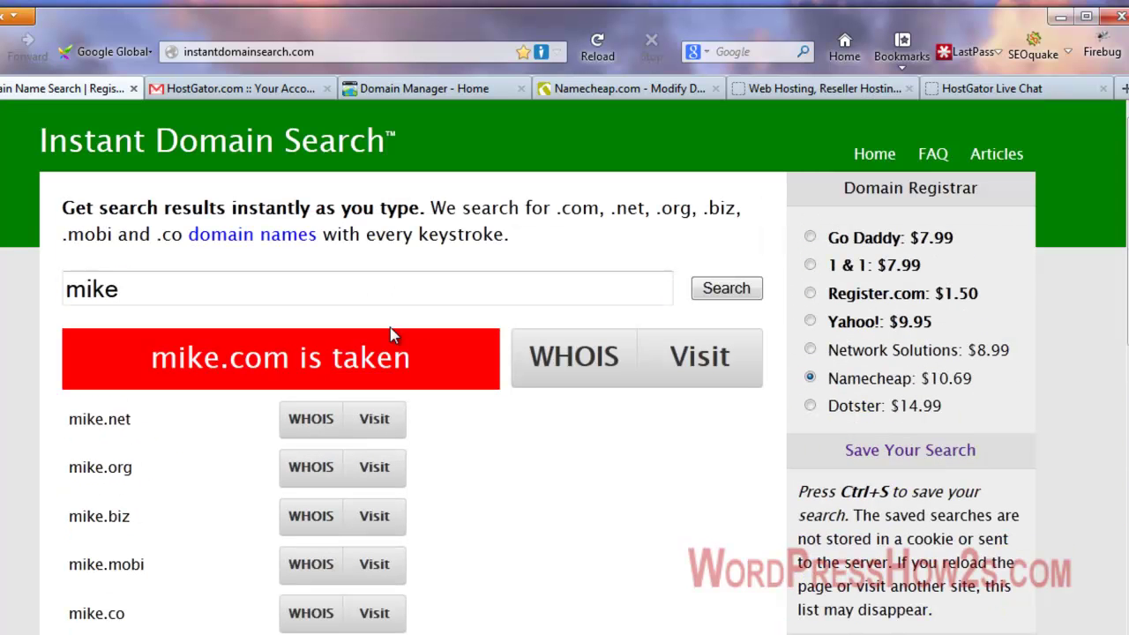
# - Extend the domain search to "mikeswordpress" and review the listed extensions and alternative names
pyautogui.write('s')
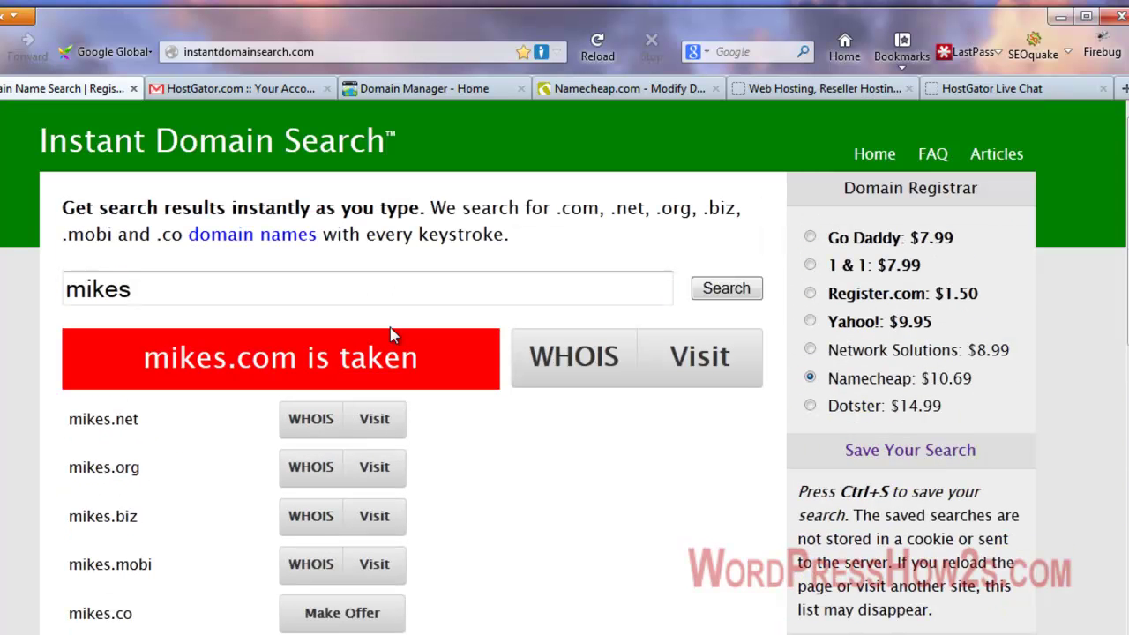
pyautogui.write('wordpress')
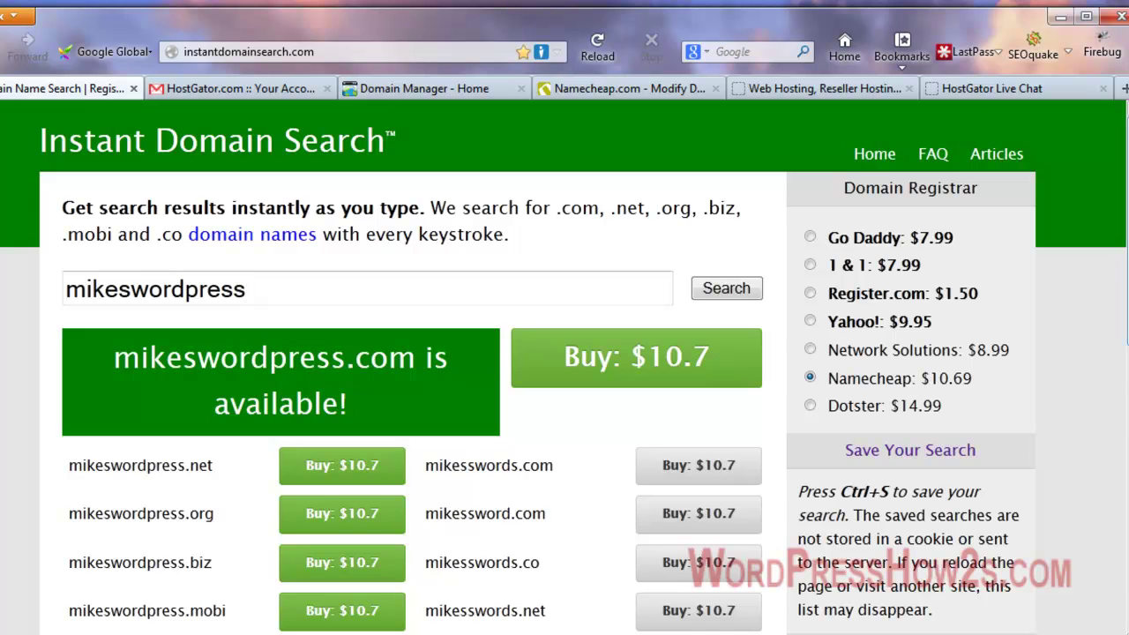
pyautogui.scroll(-5, 1121, 265)
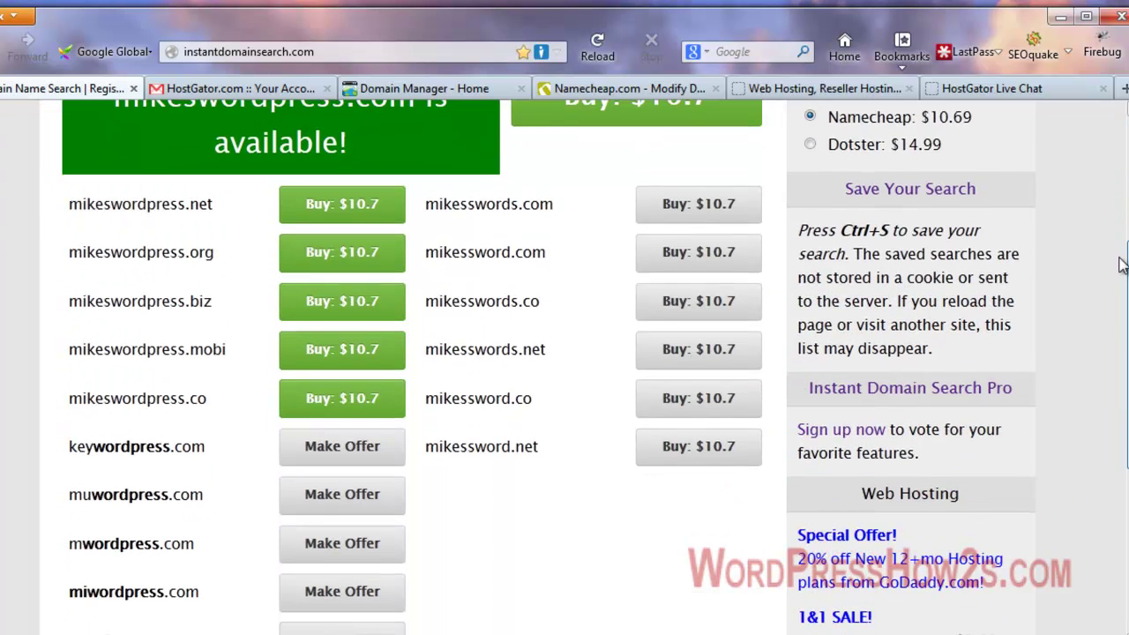
pyautogui.scroll(2, 1120, 264)
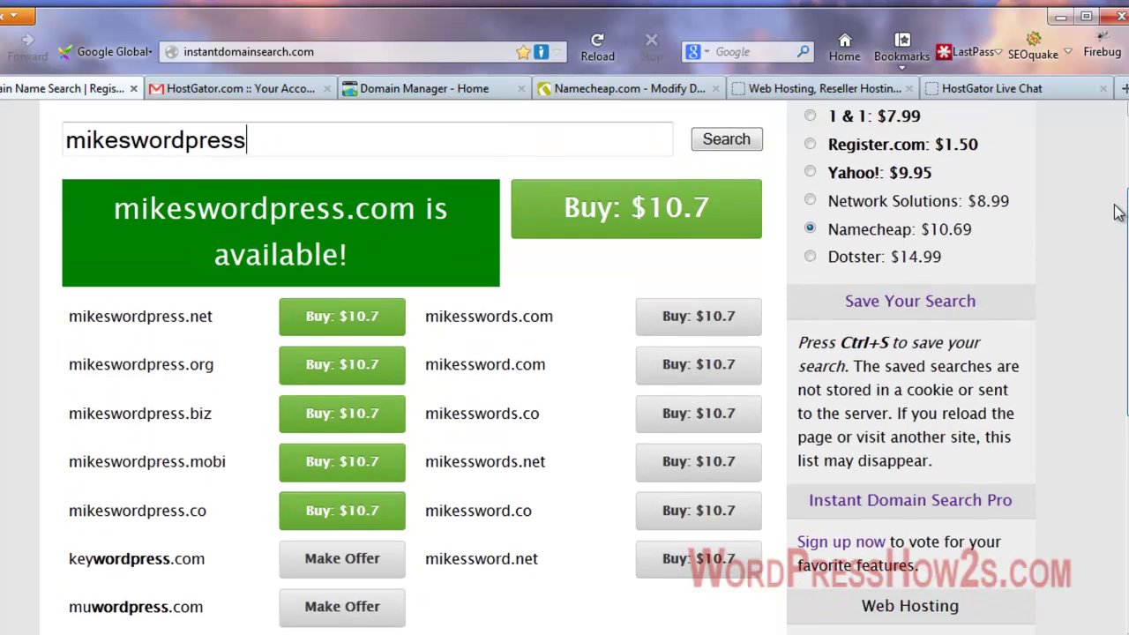
pyautogui.scroll(3, 1118, 212)
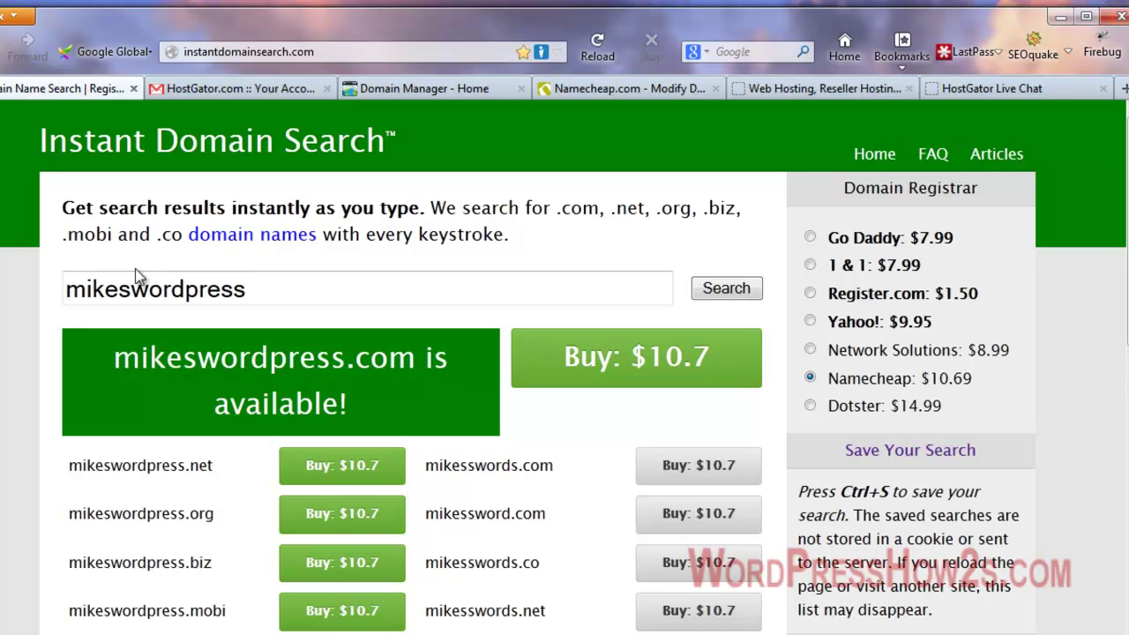
# - Extend the domain search to "mikeswordpresstips" and compare prices with Go Daddy and then Namecheap as the registrar
pyautogui.write('tips')
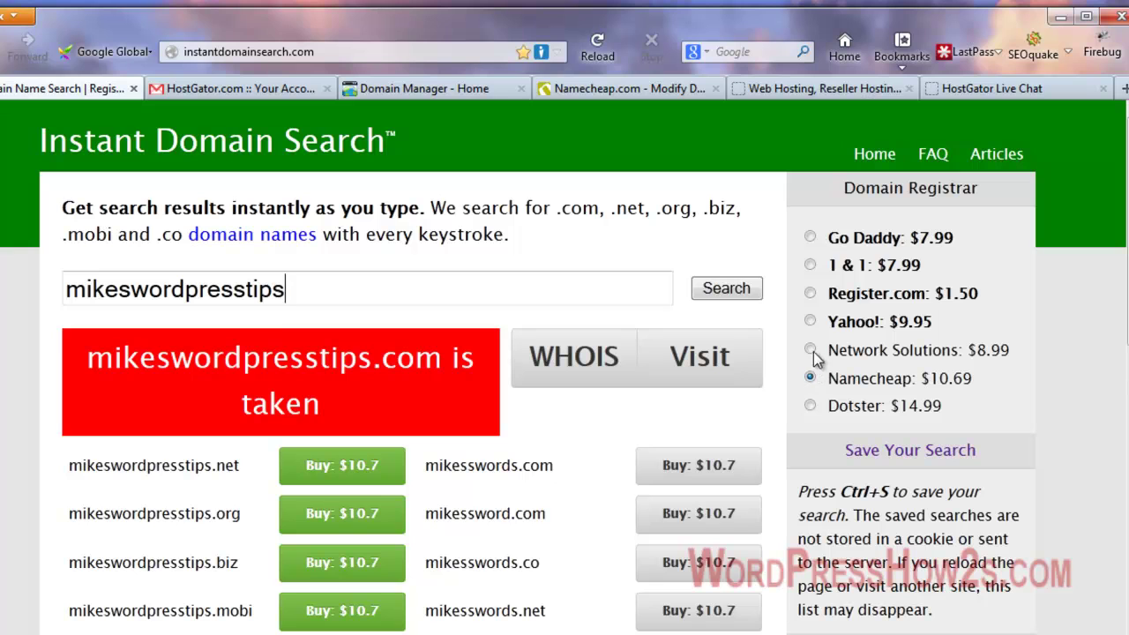
pyautogui.click(810, 264)
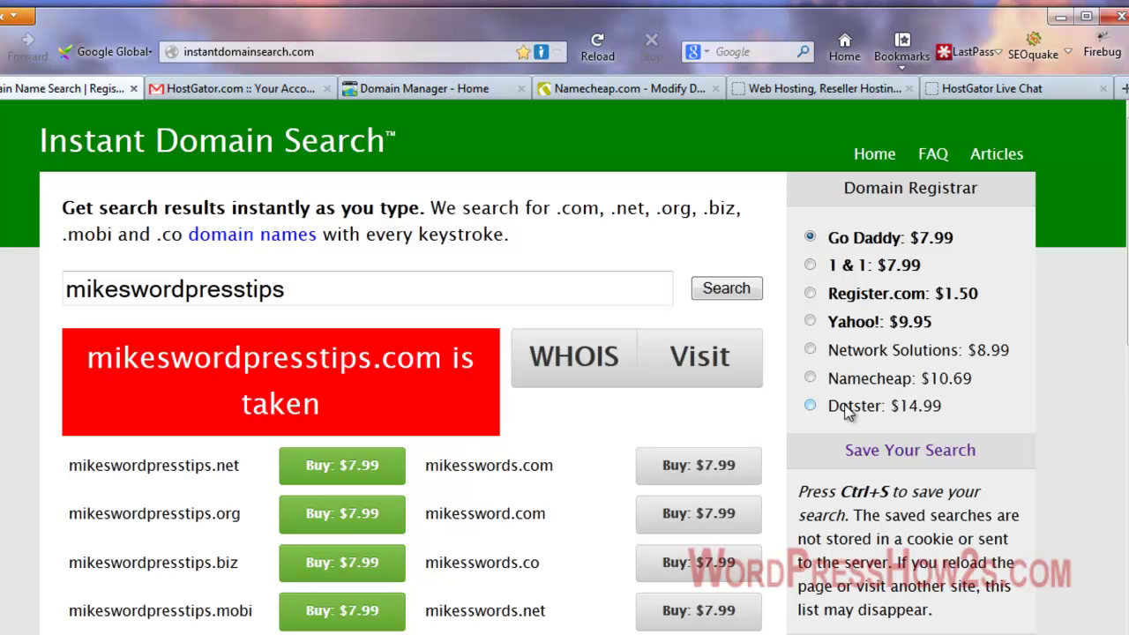
pyautogui.click(809, 377)
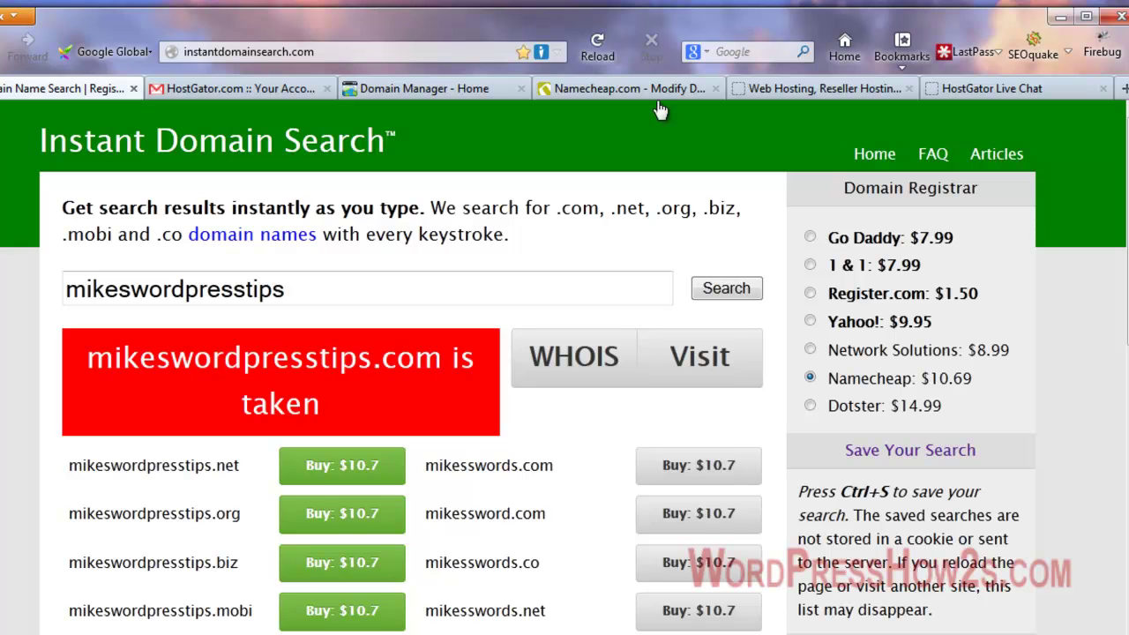
# - Go to the GoDaddy site and look through the domain extensions offered for a new domain search
pyautogui.click(423, 91)
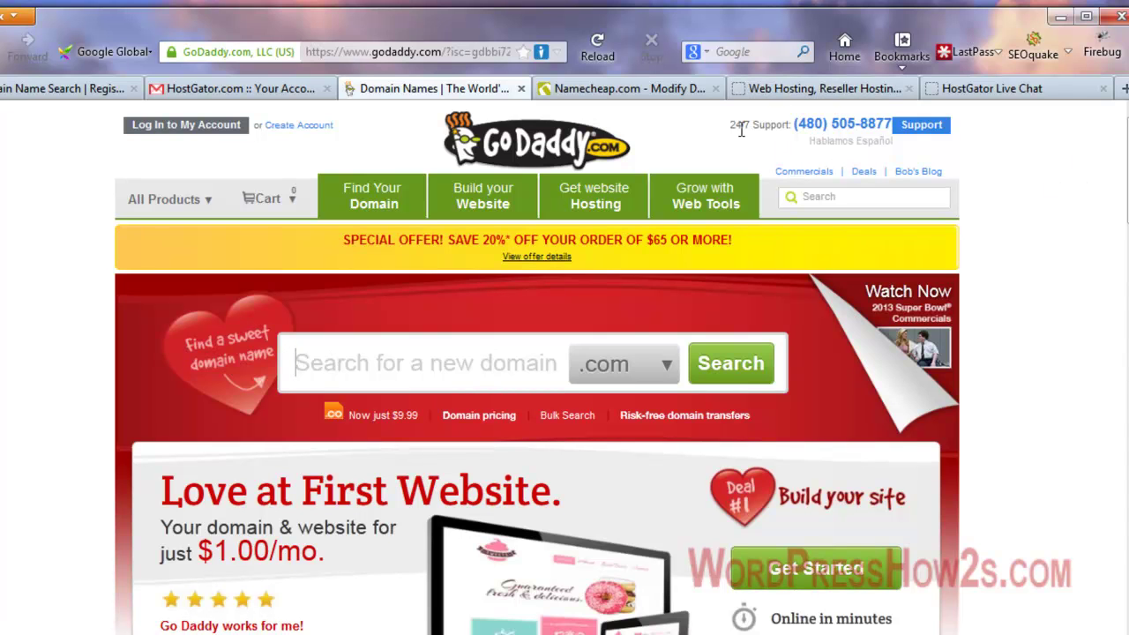
pyautogui.click(670, 367)
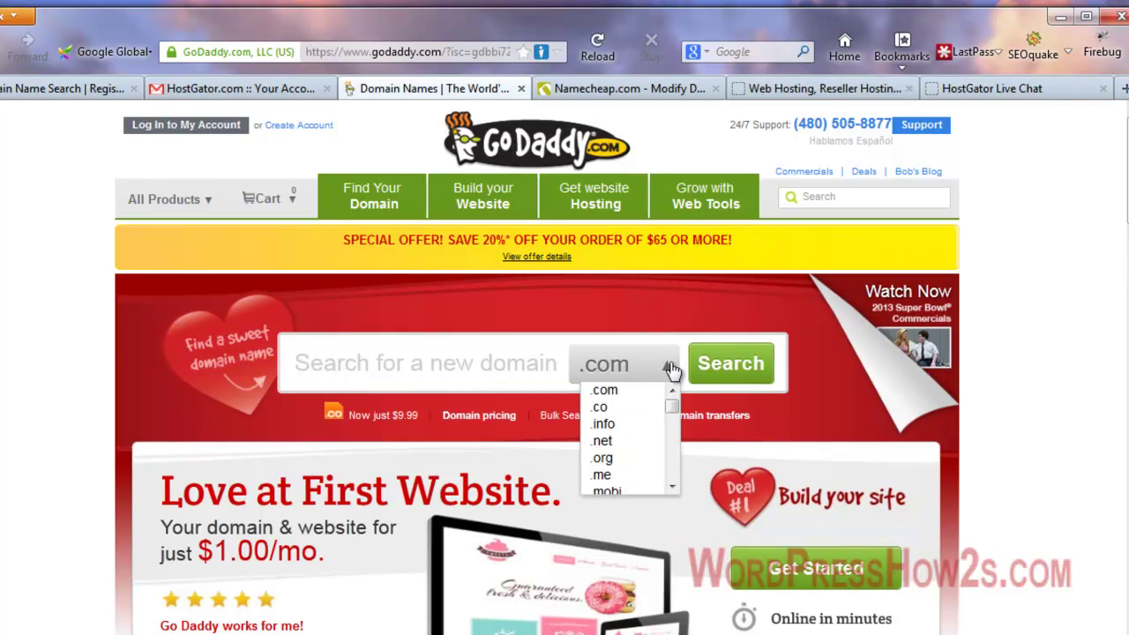
pyautogui.moveTo(672, 405); pyautogui.dragTo(674, 474)
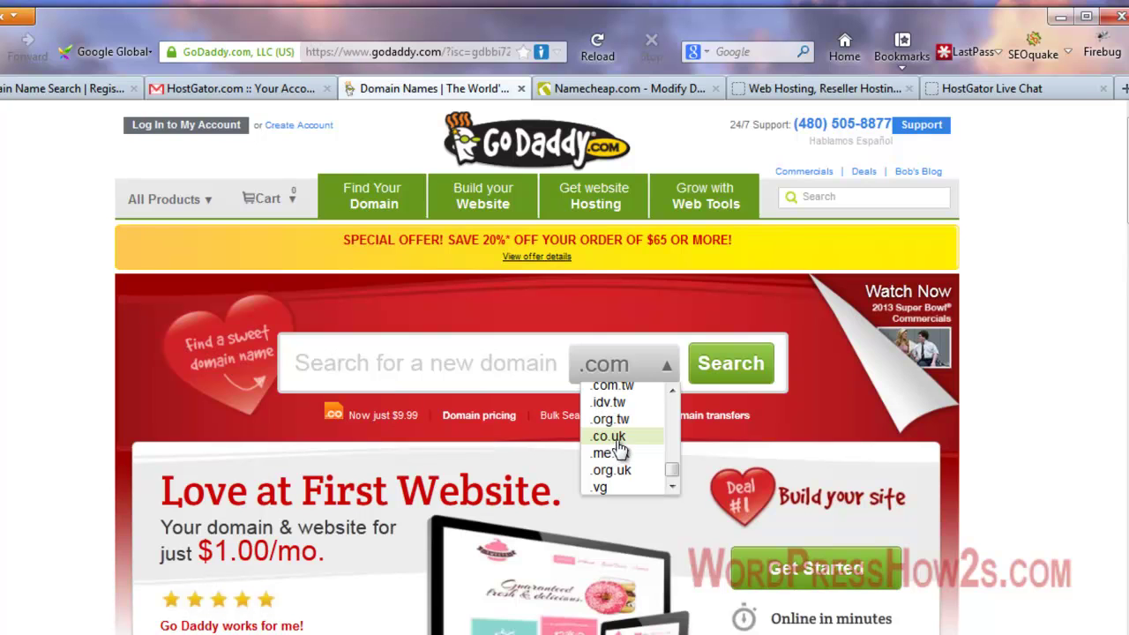
pyautogui.moveTo(675, 476); pyautogui.dragTo(671, 416)
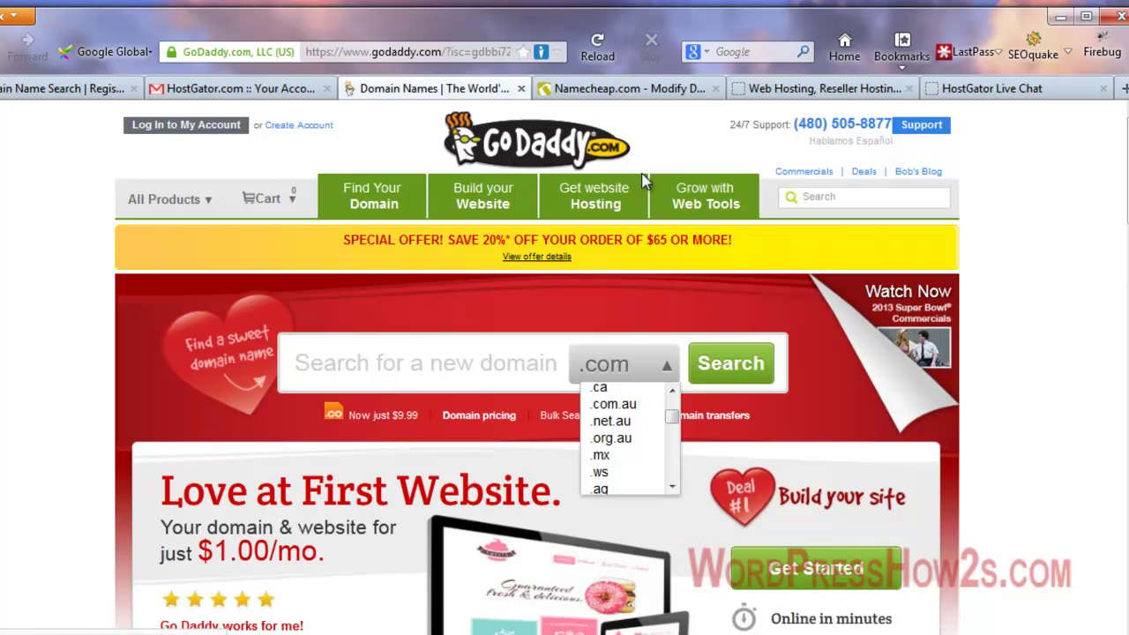
# - Go to the Namecheap domain management page and open the Namecheap home page from it
pyautogui.click(627, 90)
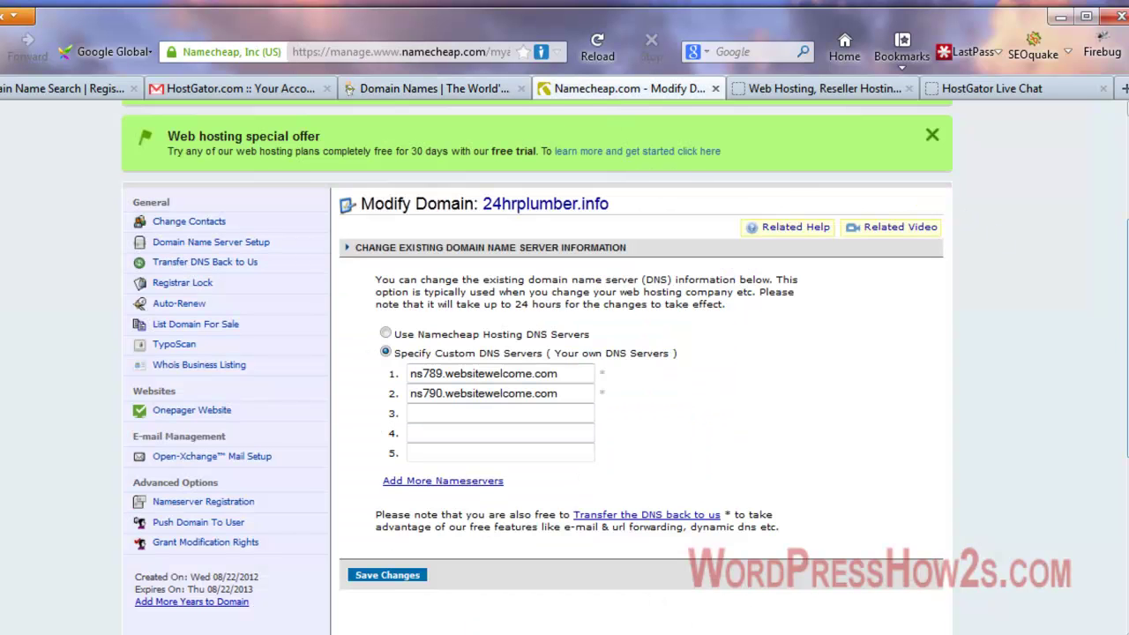
pyautogui.scroll(5, 564, 352)
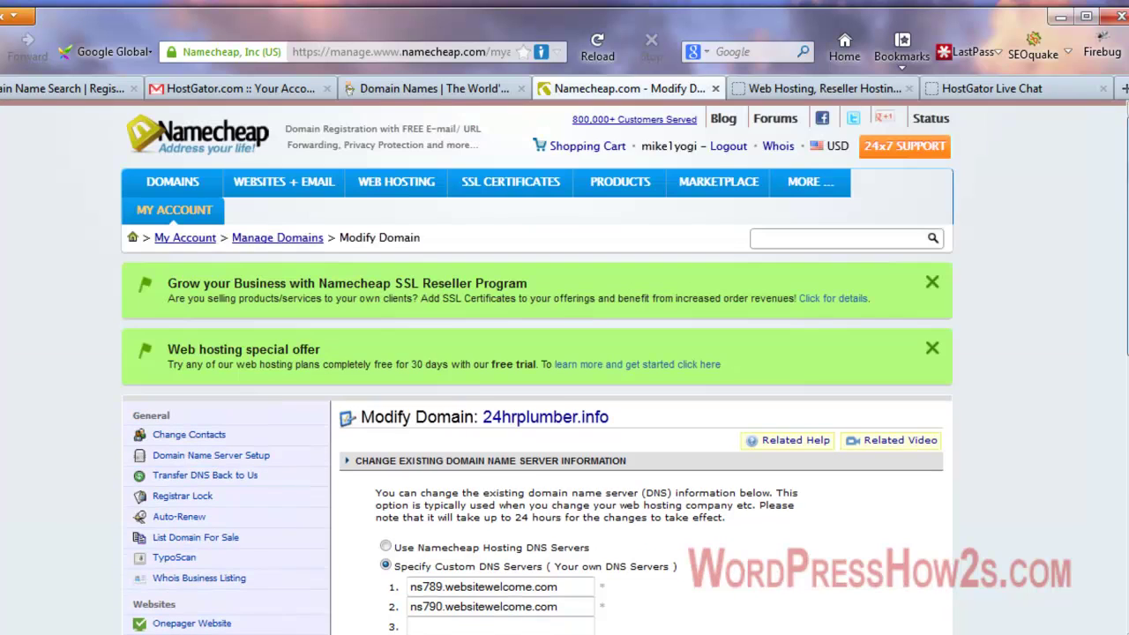
pyautogui.click(238, 144)
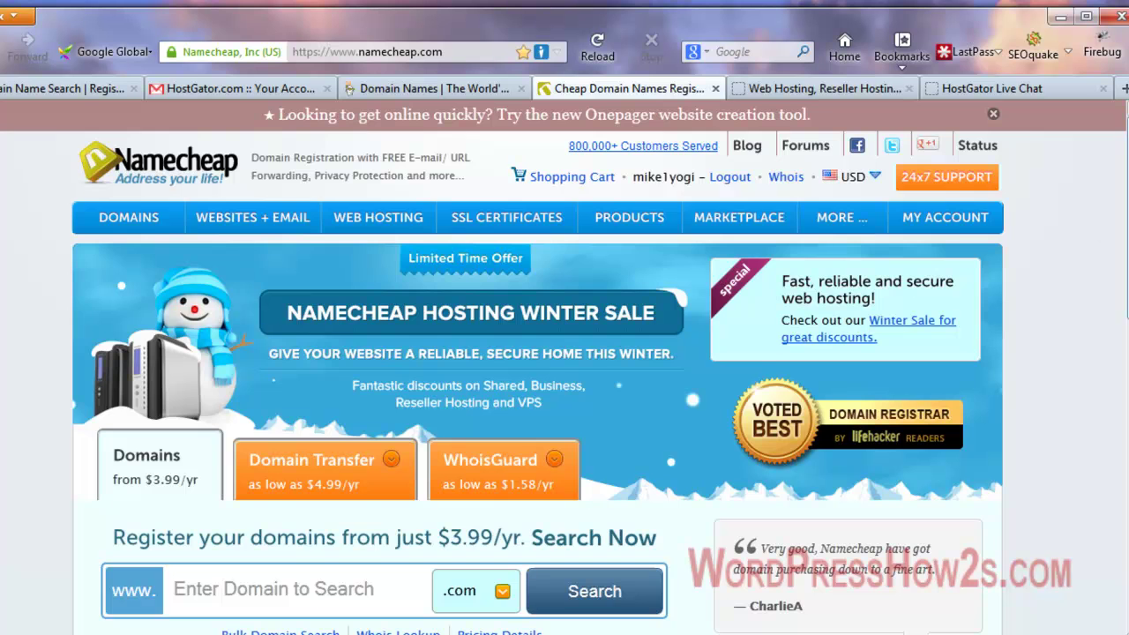
# - Examine Namecheap's domain registration offer and highlight "Free WhoisGuard Protection" among the included features
pyautogui.scroll(-1, 1126, 212)
pyautogui.scroll(1, 1127, 212)
pyautogui.scroll(-3, 1126, 212)
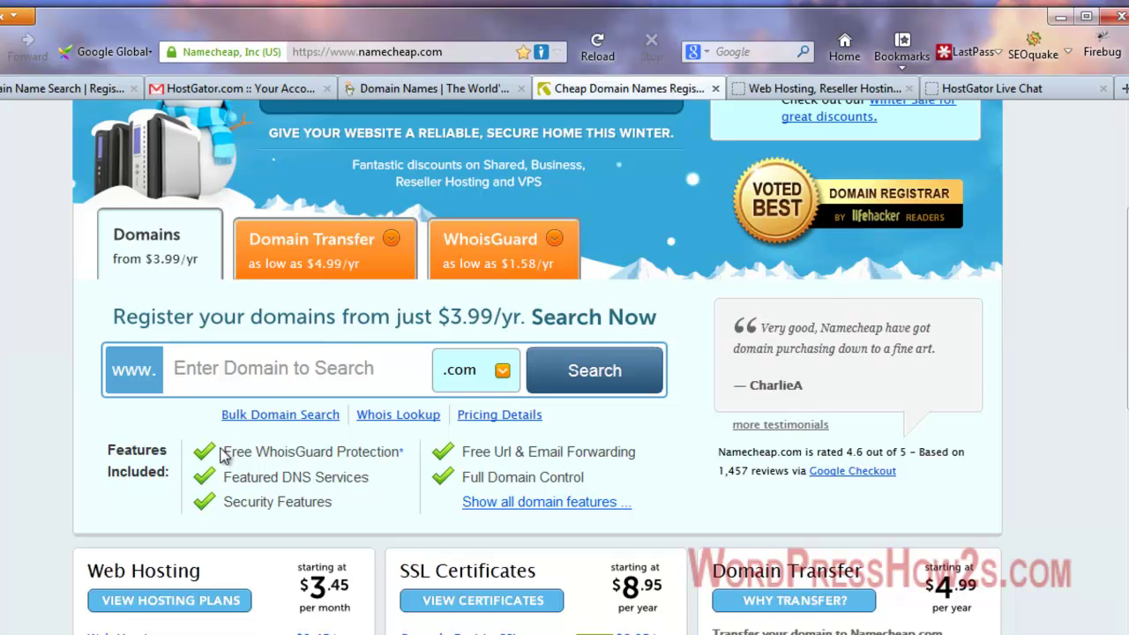
pyautogui.moveTo(226, 450); pyautogui.dragTo(407, 461)
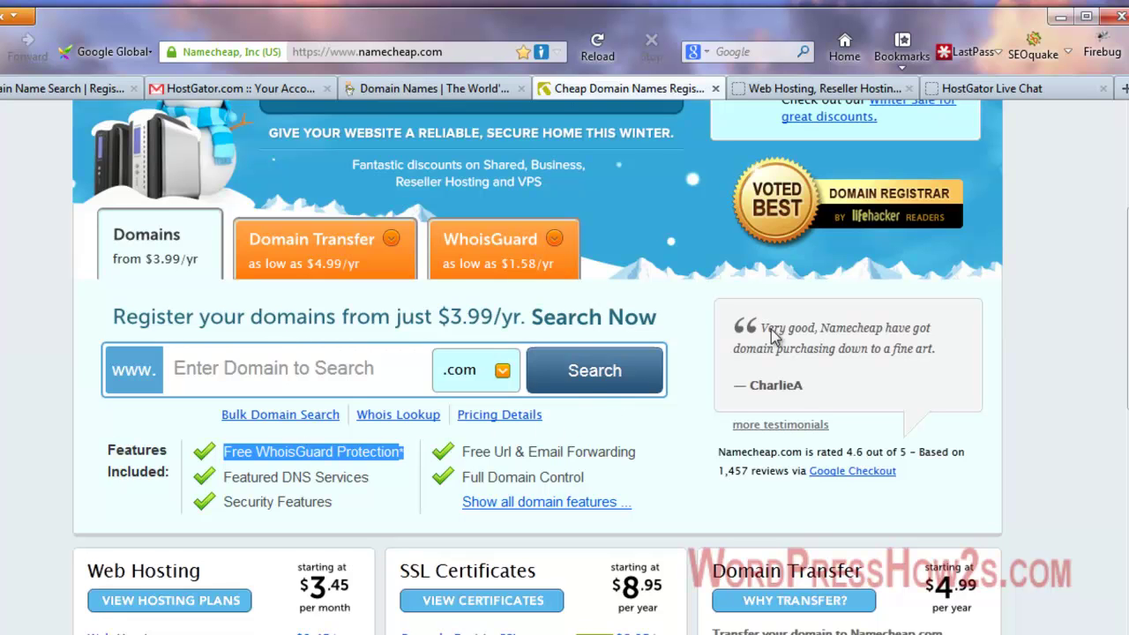
pyautogui.scroll(3, 1126, 221)
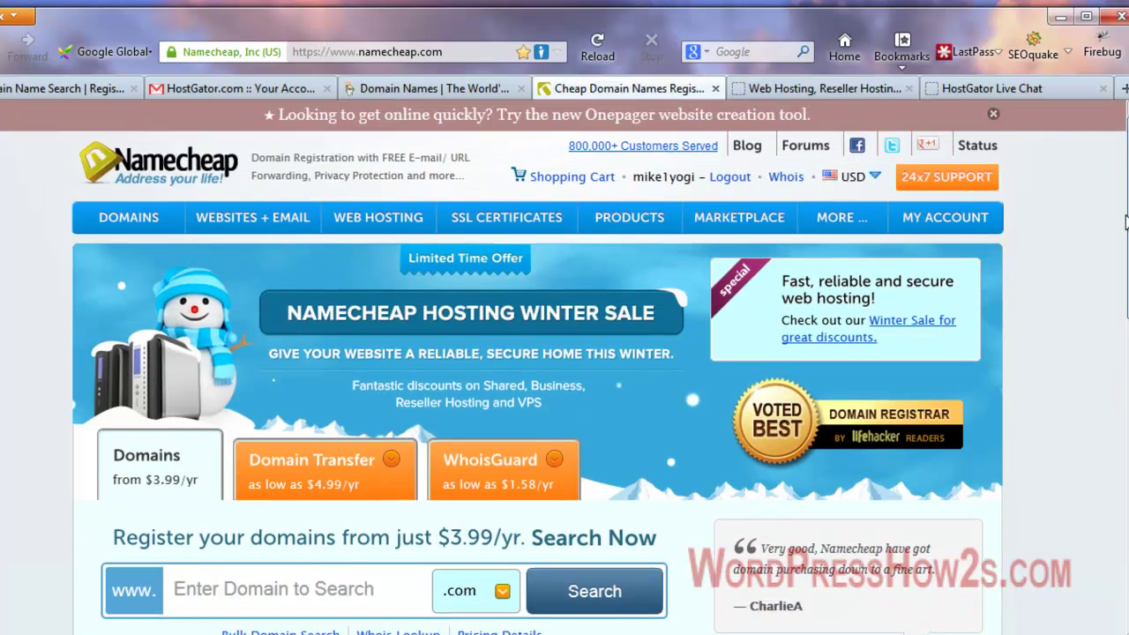
pyautogui.scroll(-2, 1125, 220)
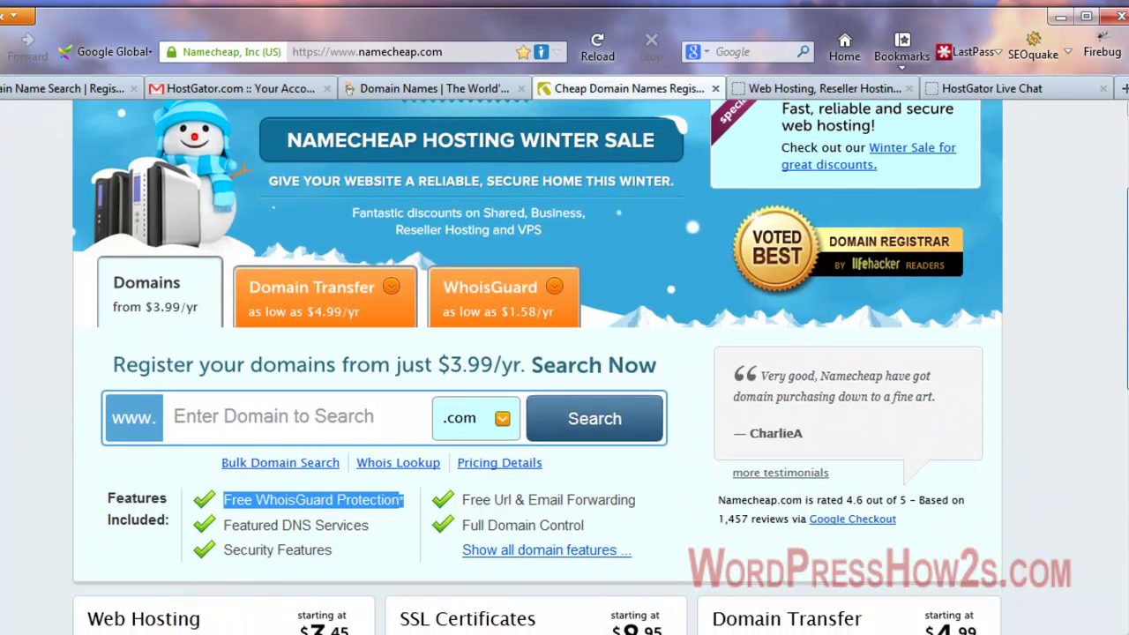
pyautogui.scroll(2, 1126, 298)
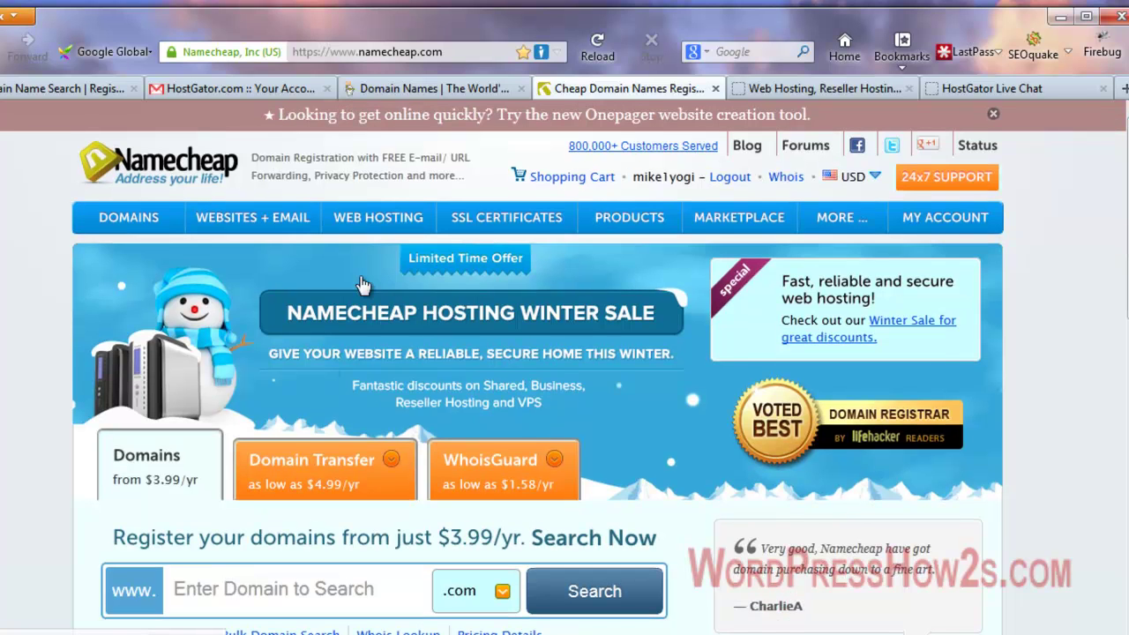
pyautogui.moveTo(1125, 151); pyautogui.dragTo(1126, 182)
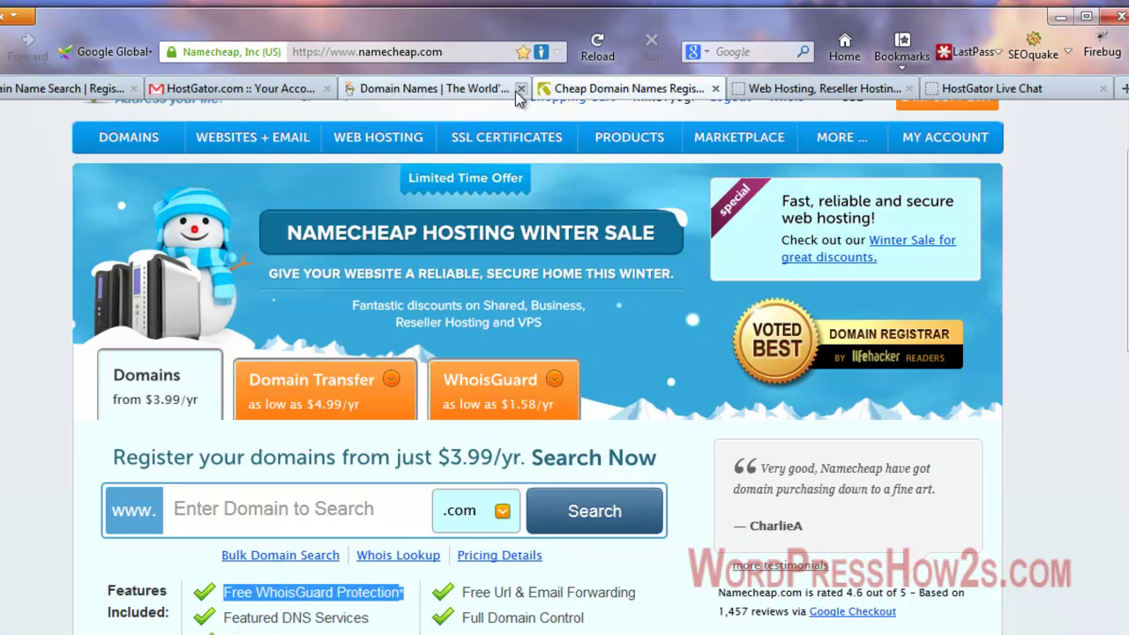
# - Go to HostGator's web hosting page, highlight the toll-free phone number and open the live chat form
pyautogui.click(812, 89)
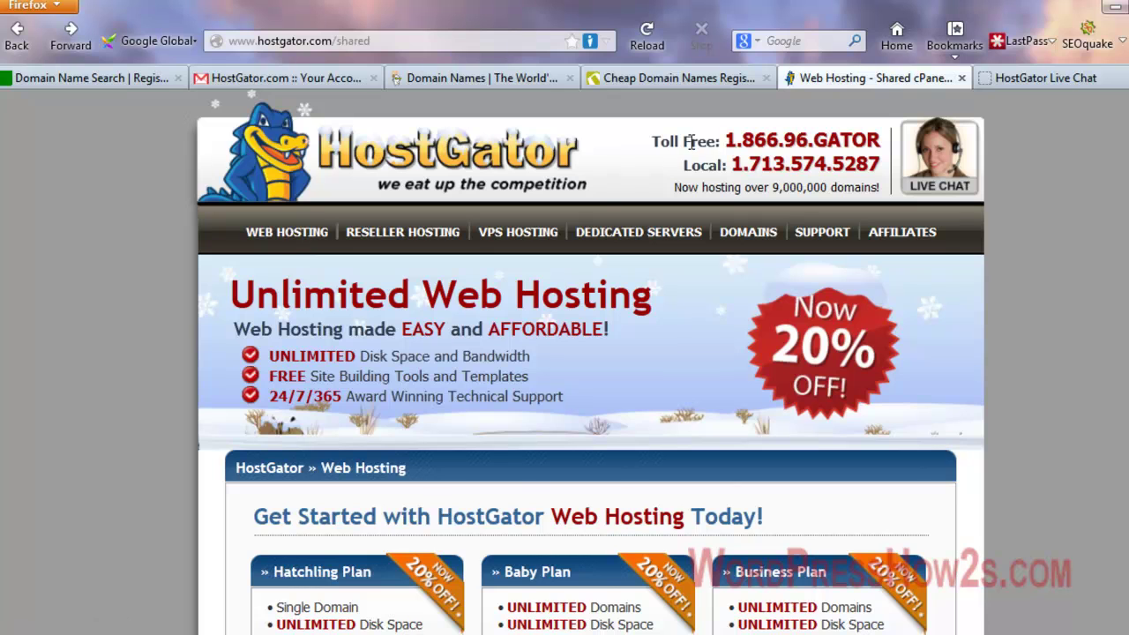
pyautogui.moveTo(728, 143); pyautogui.dragTo(888, 126)
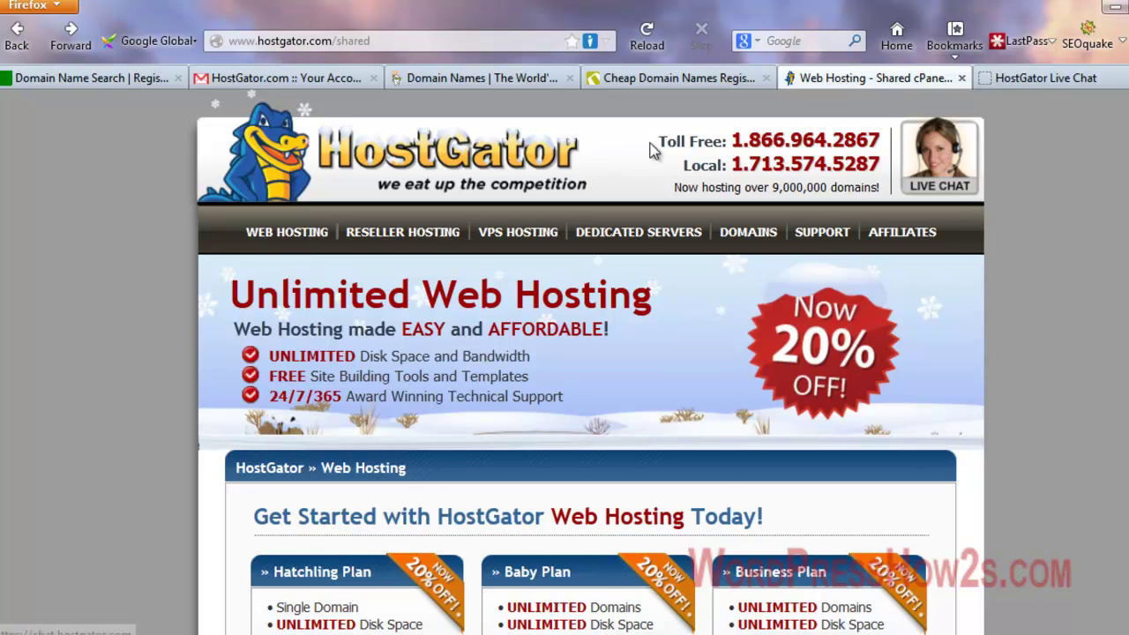
pyautogui.click(940, 155)
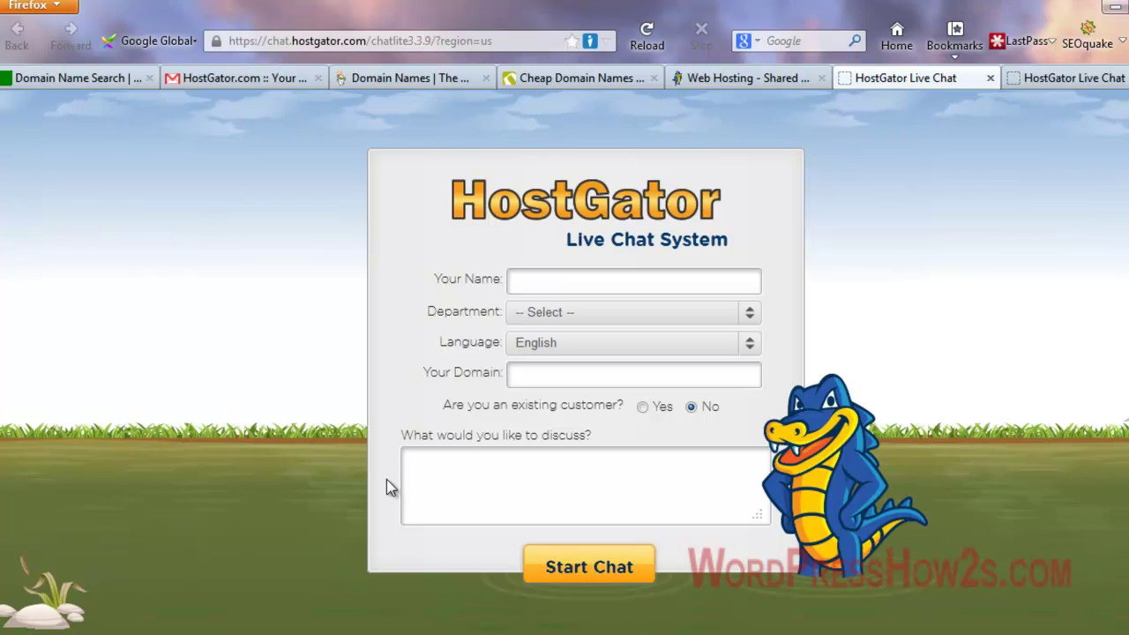
# - Close the live chat form and, on the web hosting page, highlight the Hatchling Plan's name and its "Single Domain" feature
pyautogui.click(470, 465)
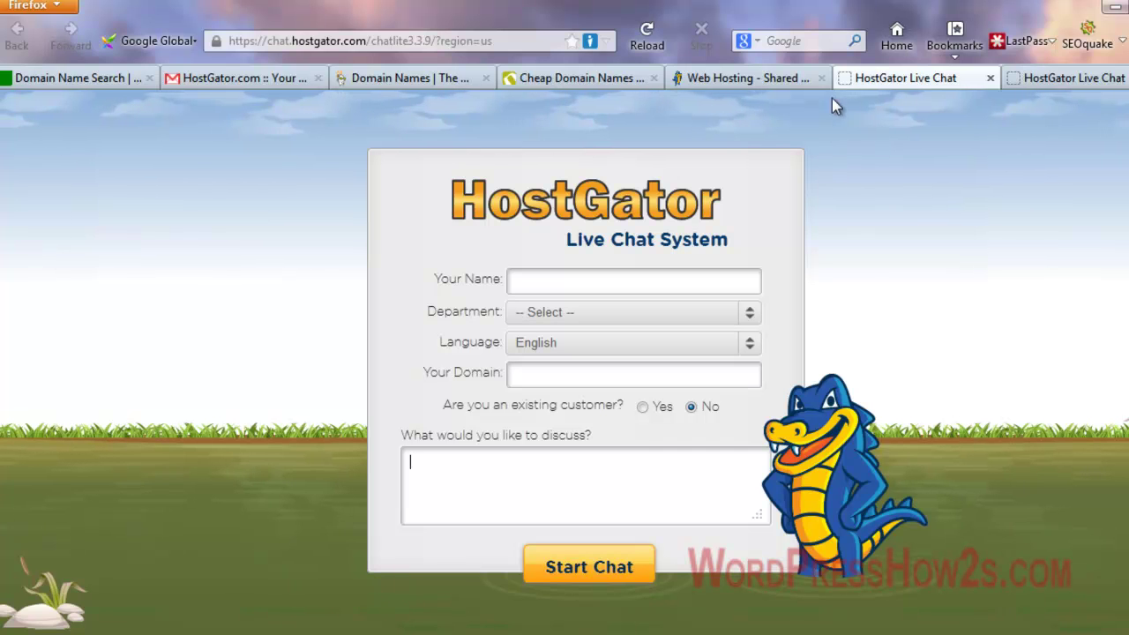
pyautogui.click(990, 79)
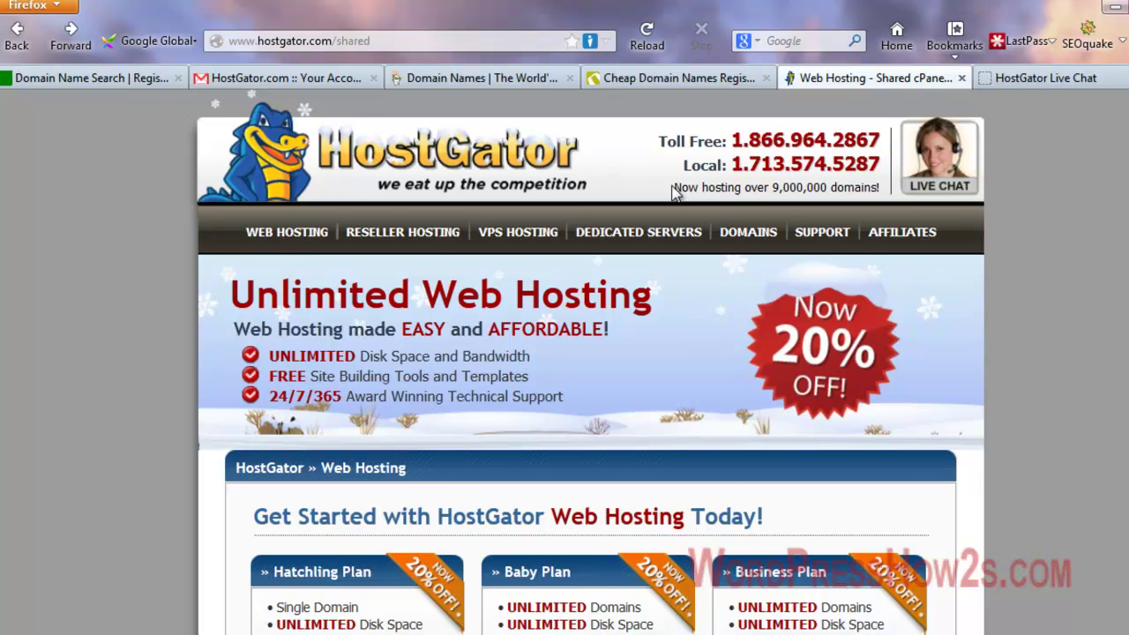
pyautogui.scroll(-3, 587, 361)
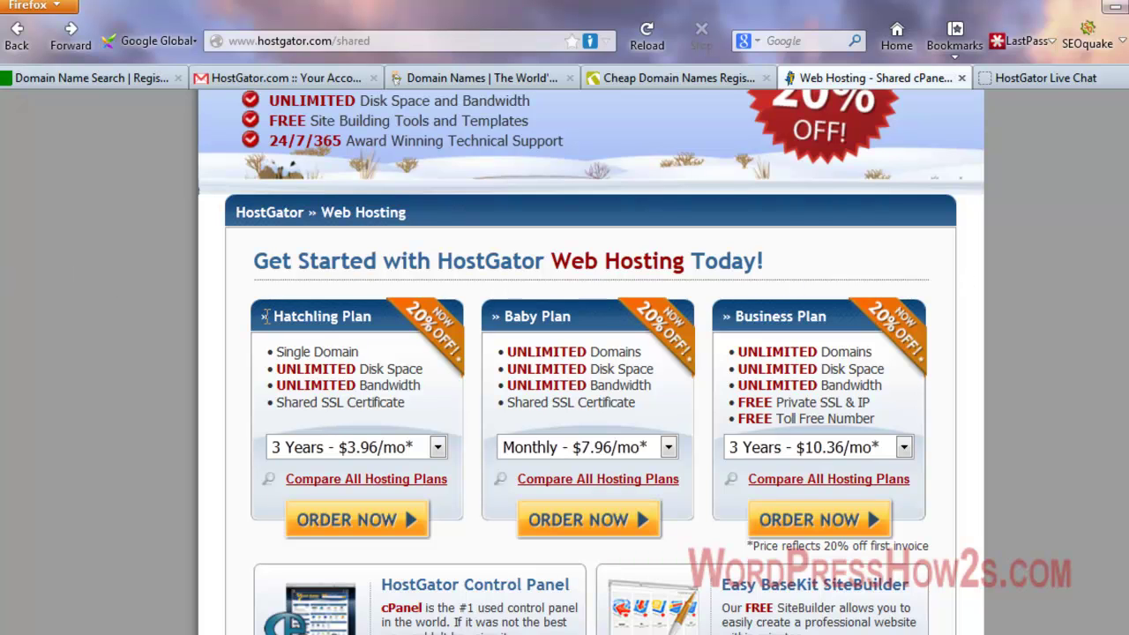
pyautogui.tripleClick(302, 322)
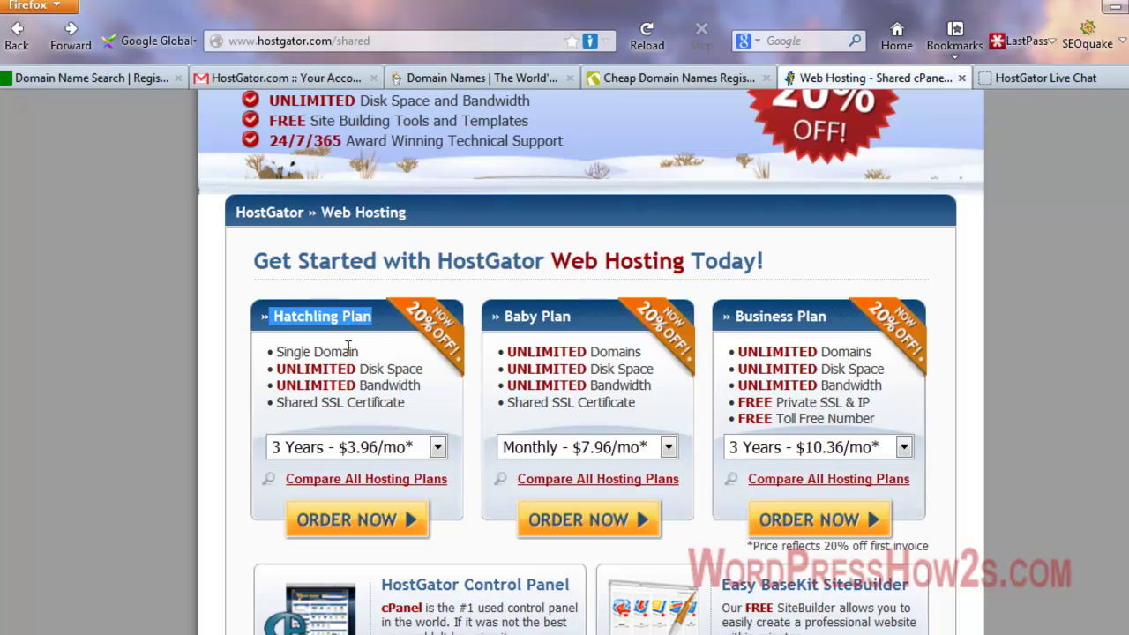
pyautogui.moveTo(274, 352); pyautogui.dragTo(372, 353)
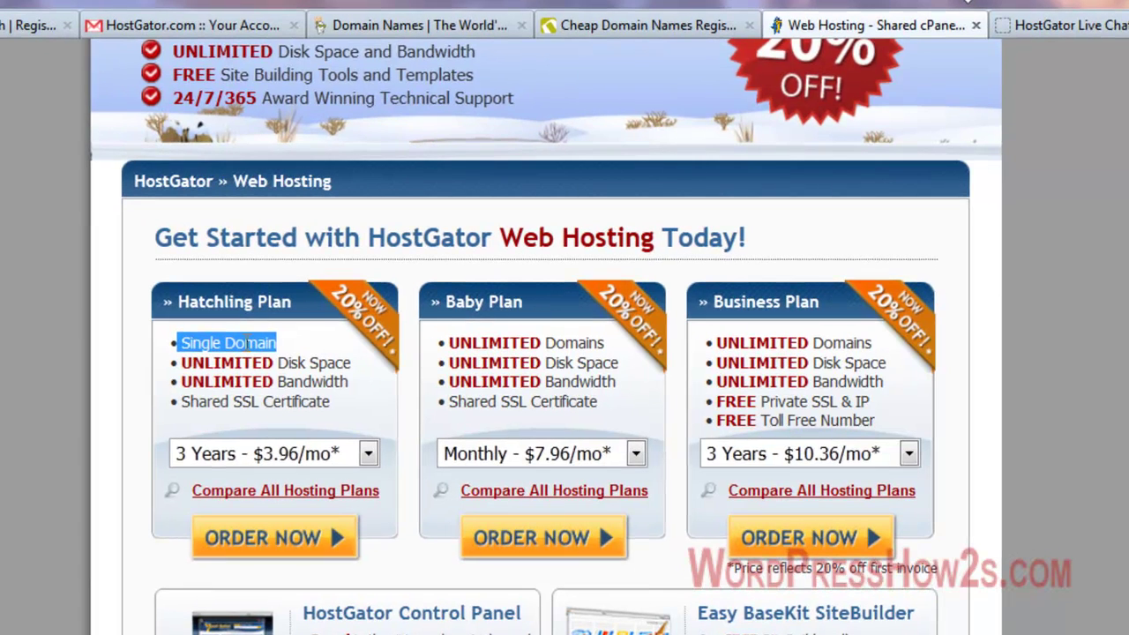
pyautogui.click(338, 335)
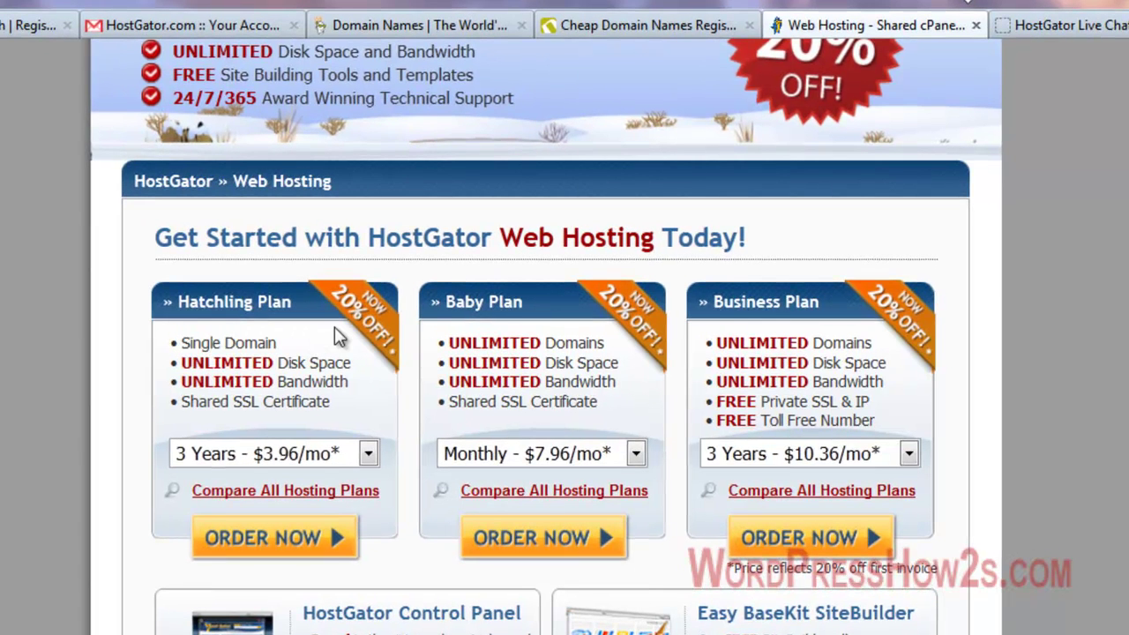
# - Highlight the Baby Plan's feature list, including unlimited domains, disk space and bandwidth
pyautogui.moveTo(449, 343); pyautogui.dragTo(615, 349)
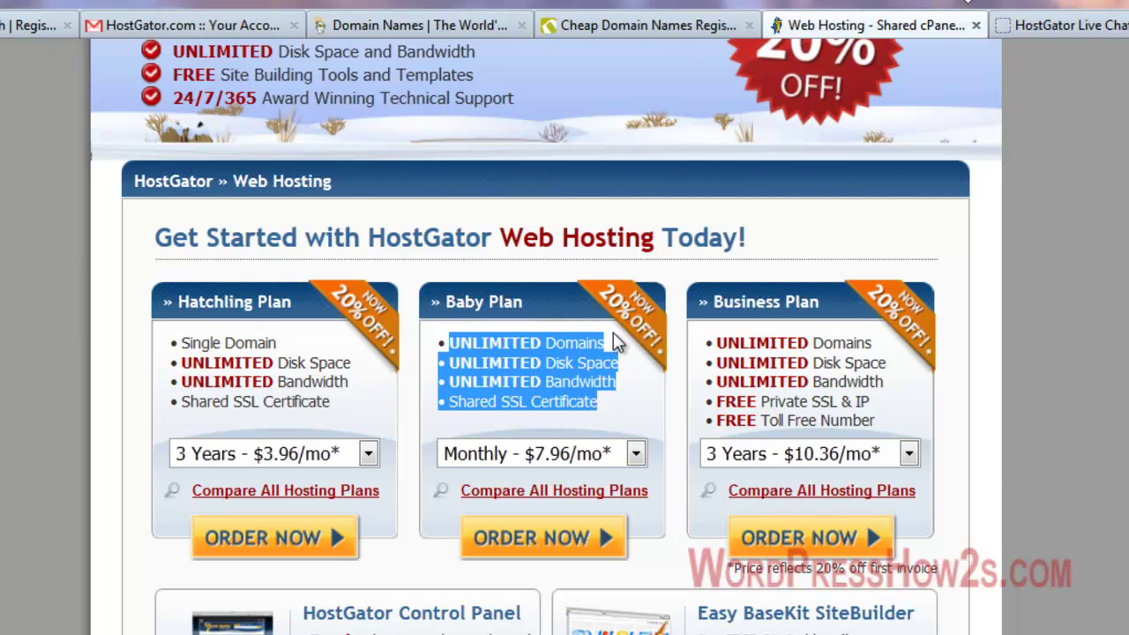
pyautogui.click(541, 303)
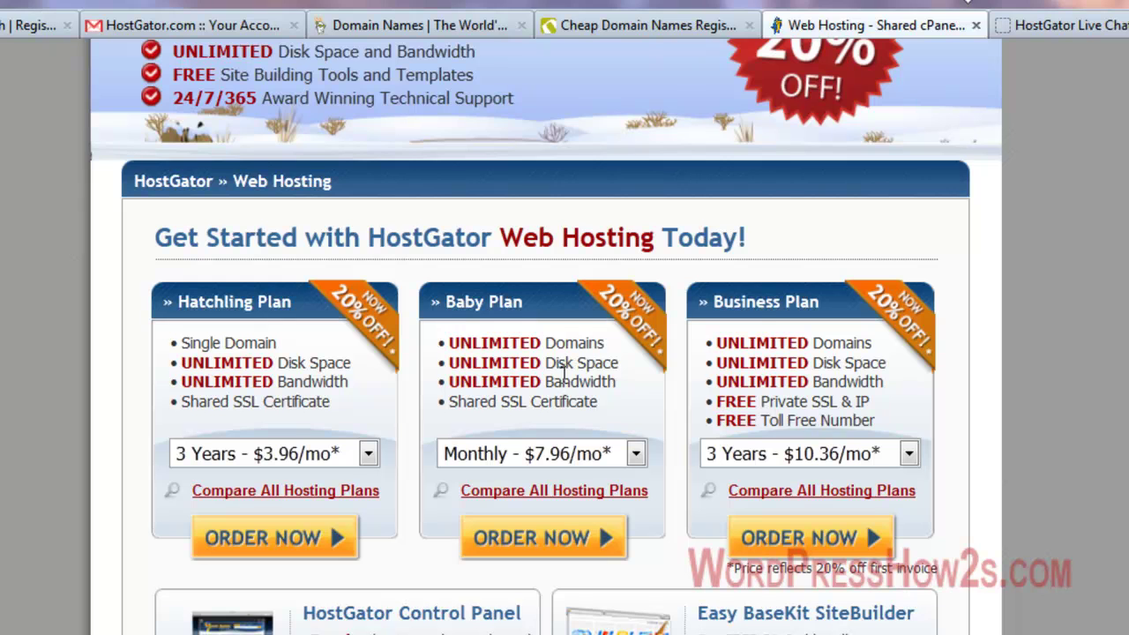
pyautogui.moveTo(452, 342); pyautogui.dragTo(618, 395)
pyautogui.click(644, 415)
# - Look through the Baby Plan's billing terms and start an order for it with the Monthly option
pyautogui.click(635, 454)
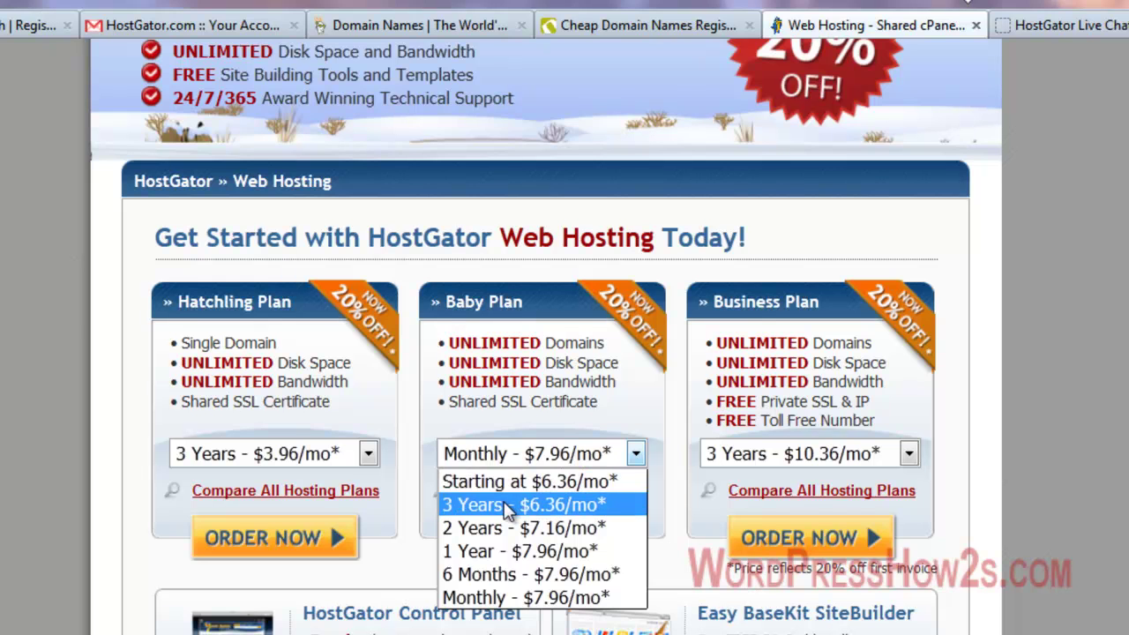
pyautogui.click(626, 391)
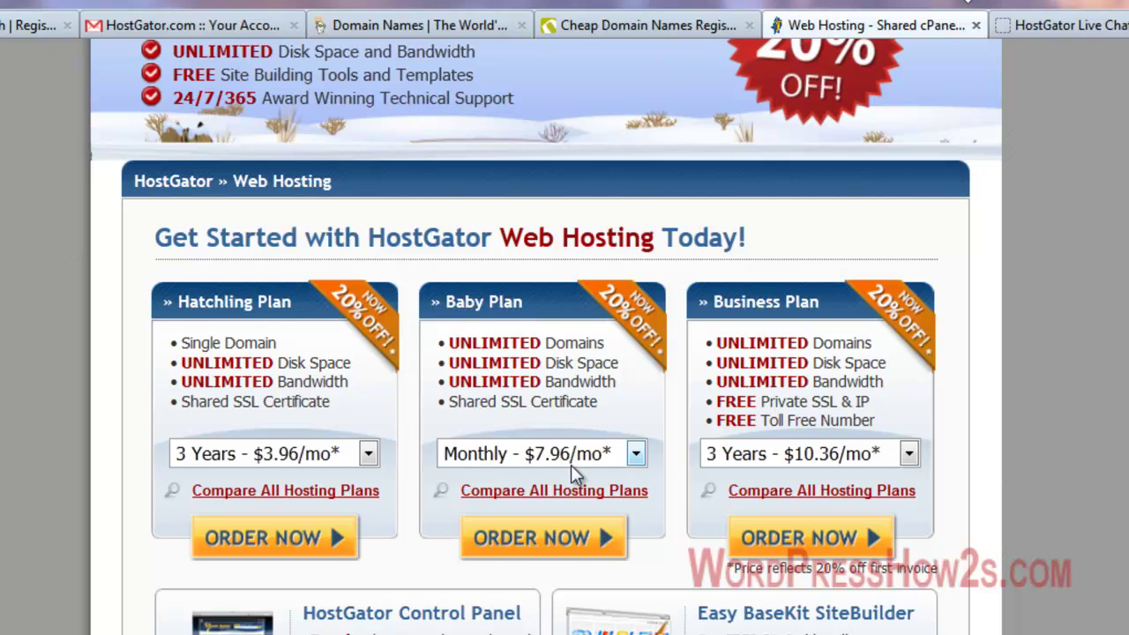
pyautogui.click(533, 540)
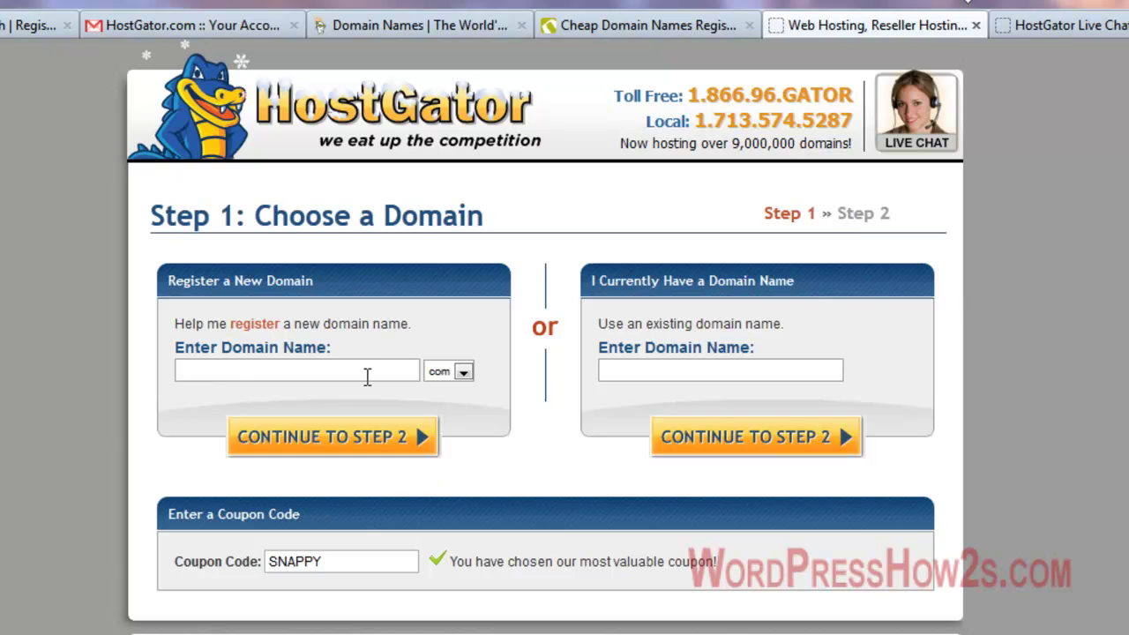
# - Replace the coupon code in the hosting order with yourgator55 and highlight it
pyautogui.click(702, 367)
pyautogui.moveTo(326, 559); pyautogui.dragTo(275, 558)
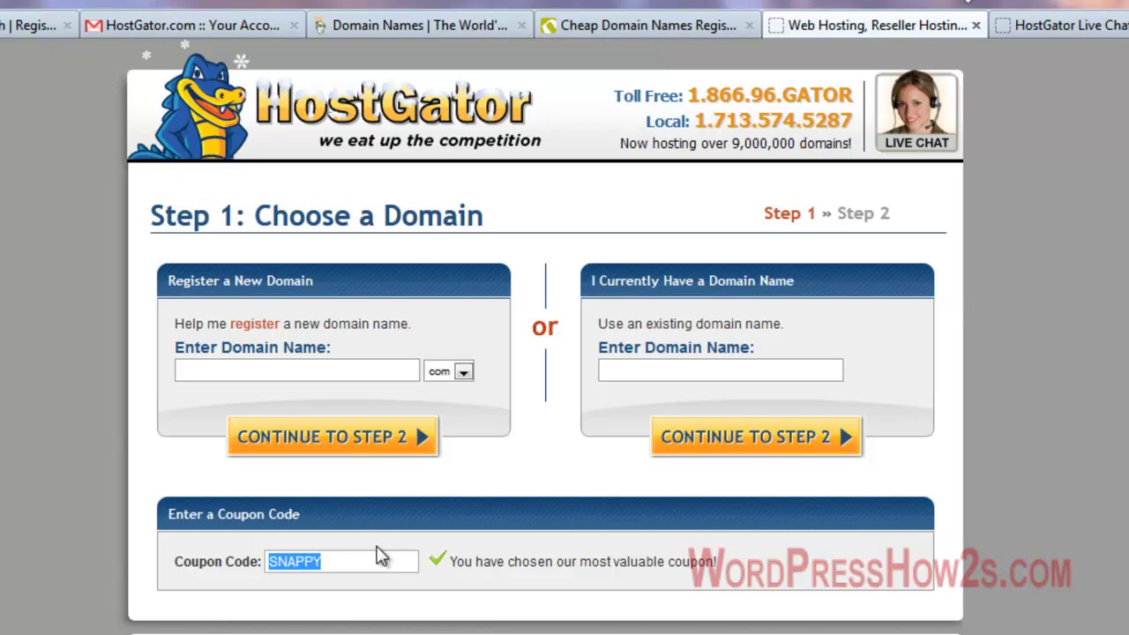
pyautogui.write('yourga')
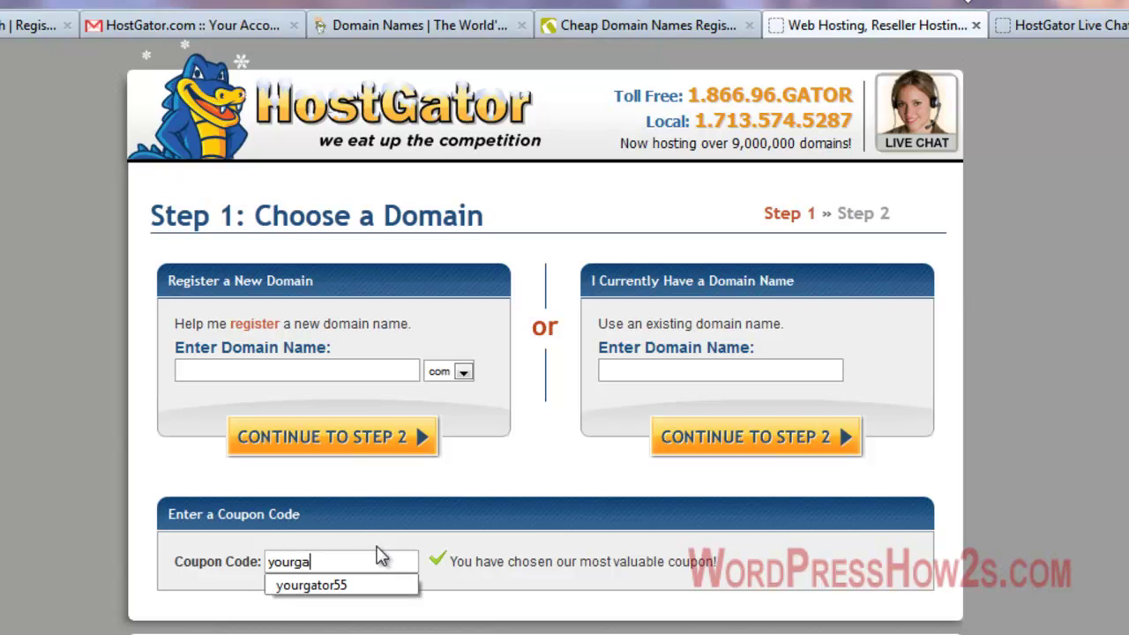
pyautogui.write('tor55')
pyautogui.click(498, 597)
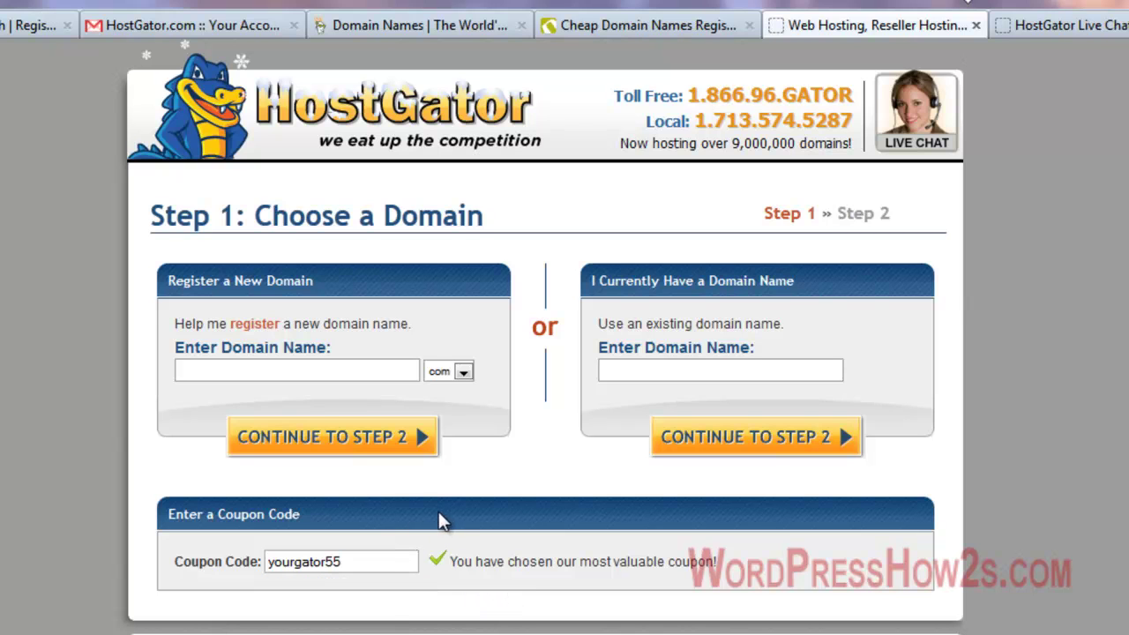
pyautogui.moveTo(346, 561); pyautogui.dragTo(246, 554)
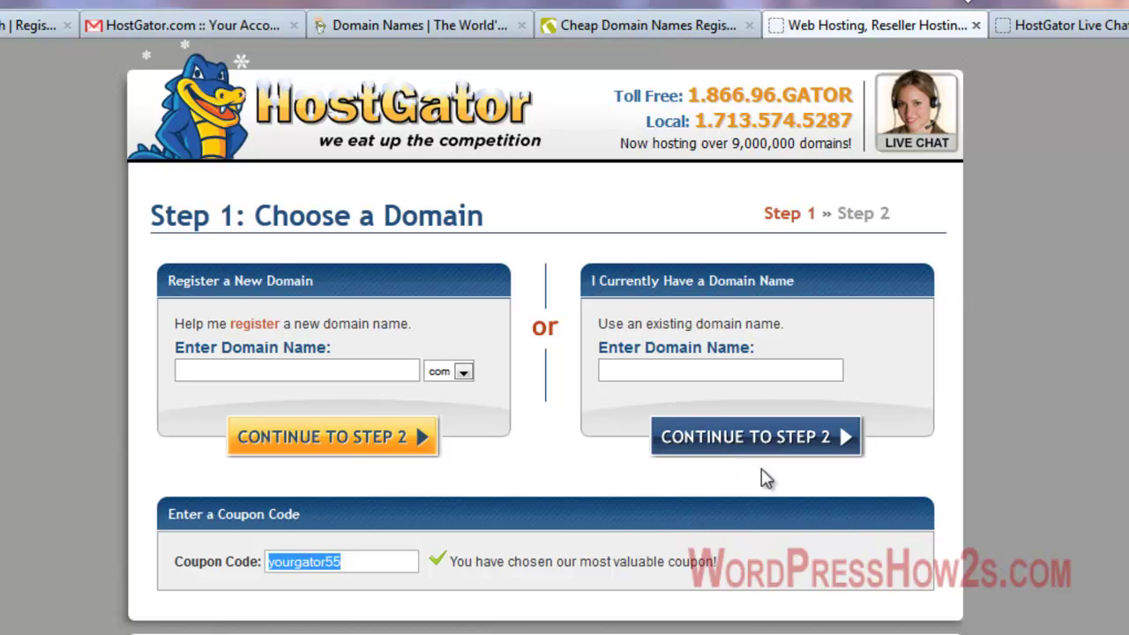
pyautogui.scroll(-1, 932, 340)
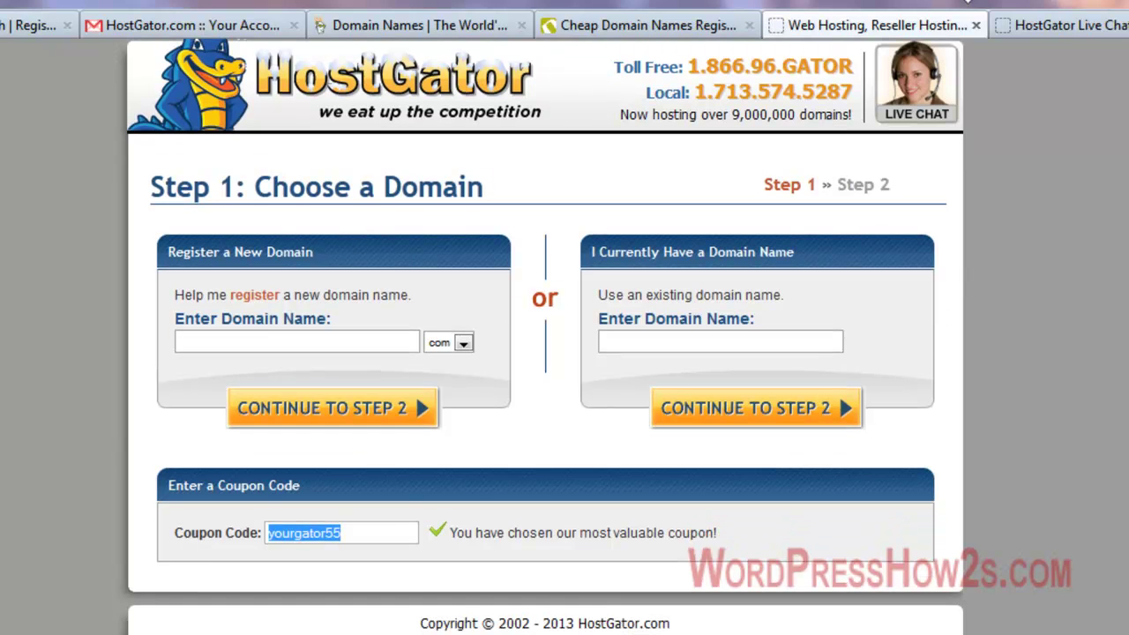
pyautogui.scroll(1, 633, 364)
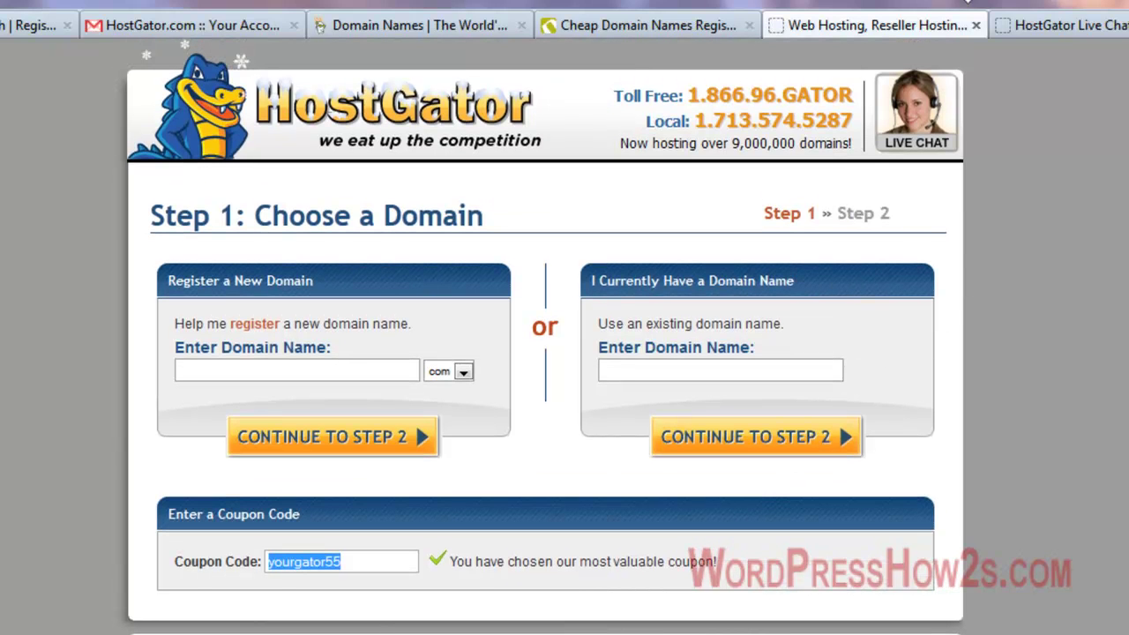
# - Enter mikeswordpresstips.com as the existing domain name and continue to the billing information
pyautogui.click(612, 368)
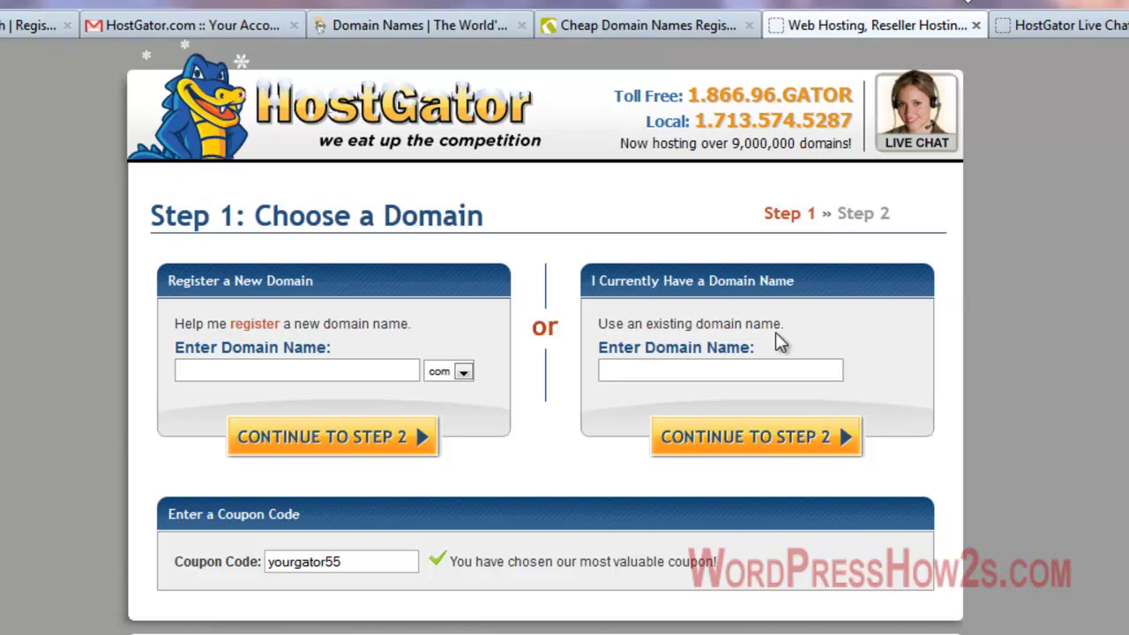
pyautogui.write('mikesw')
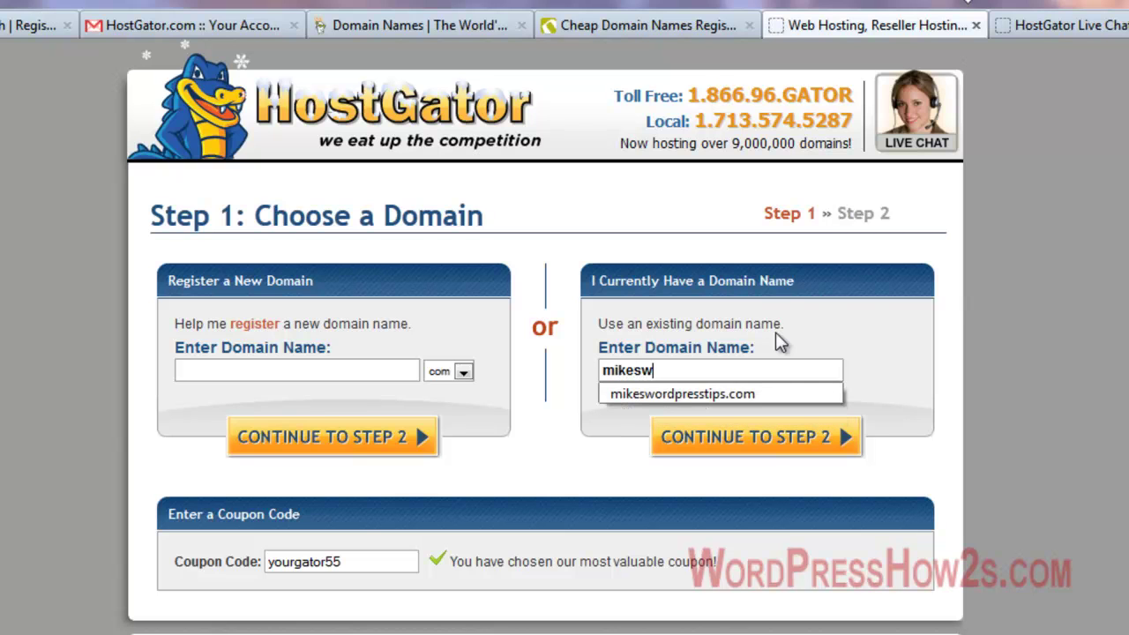
pyautogui.write('ordpress')
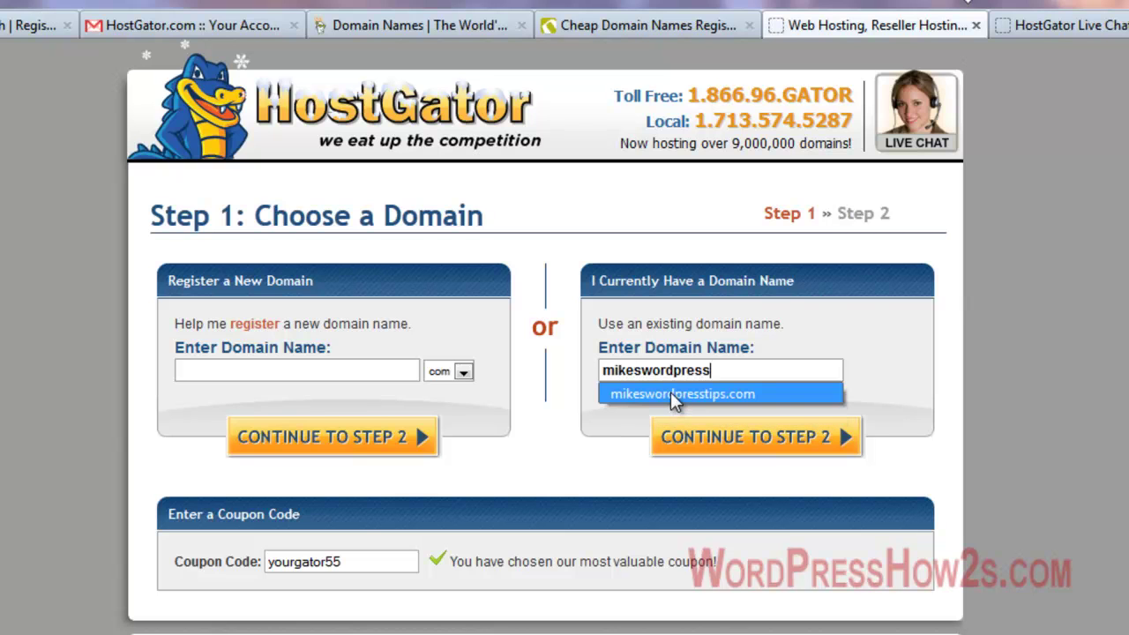
pyautogui.click(670, 391)
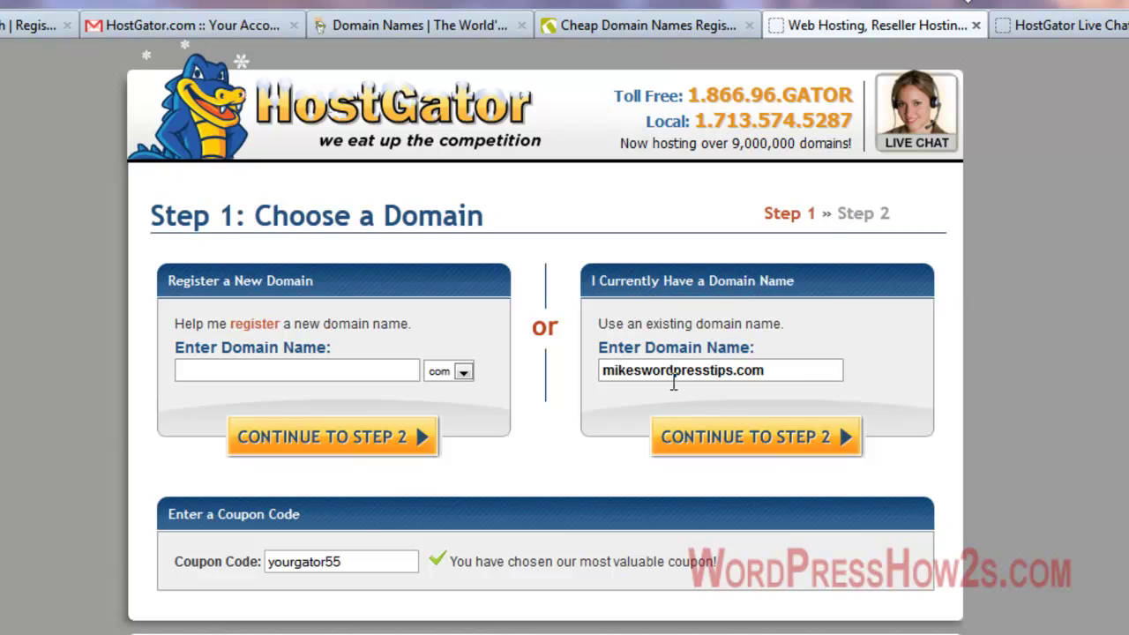
pyautogui.click(745, 451)
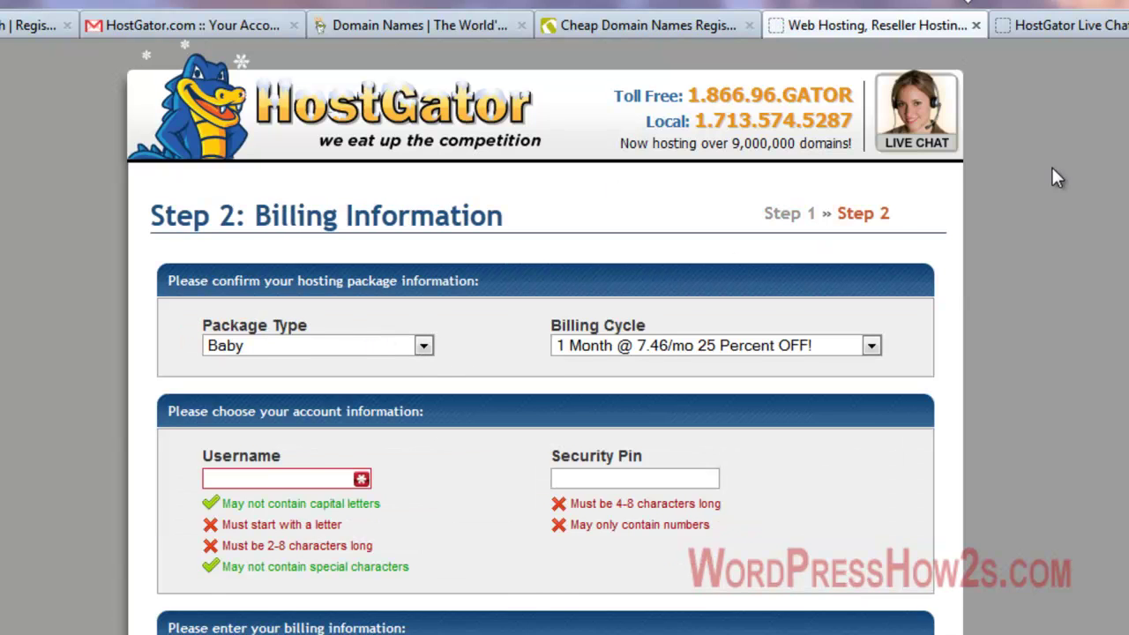
# - Look over the account and billing fields and choose PayPal as the payment method
pyautogui.scroll(-3, 564, 335)
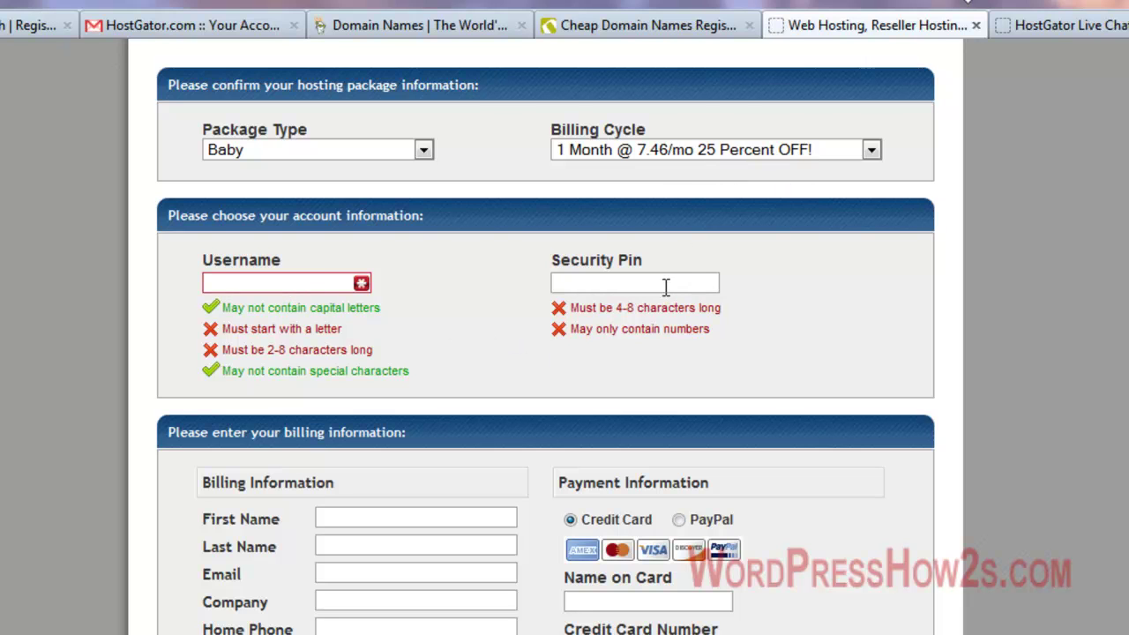
pyautogui.scroll(-4, 545, 335)
pyautogui.scroll(1, 545, 335)
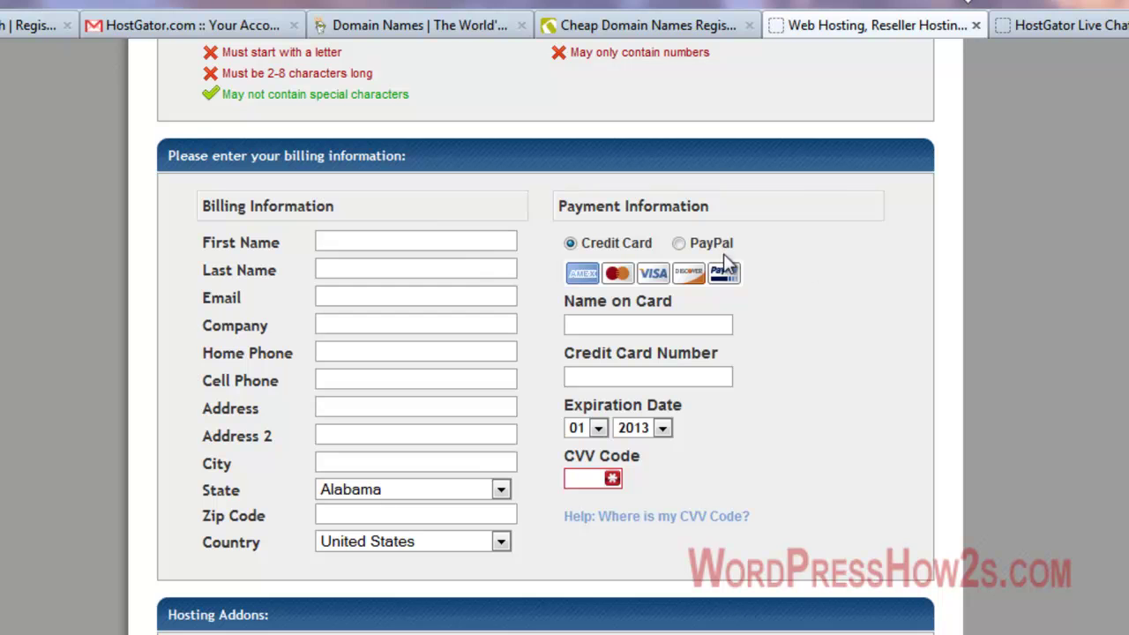
pyautogui.click(679, 245)
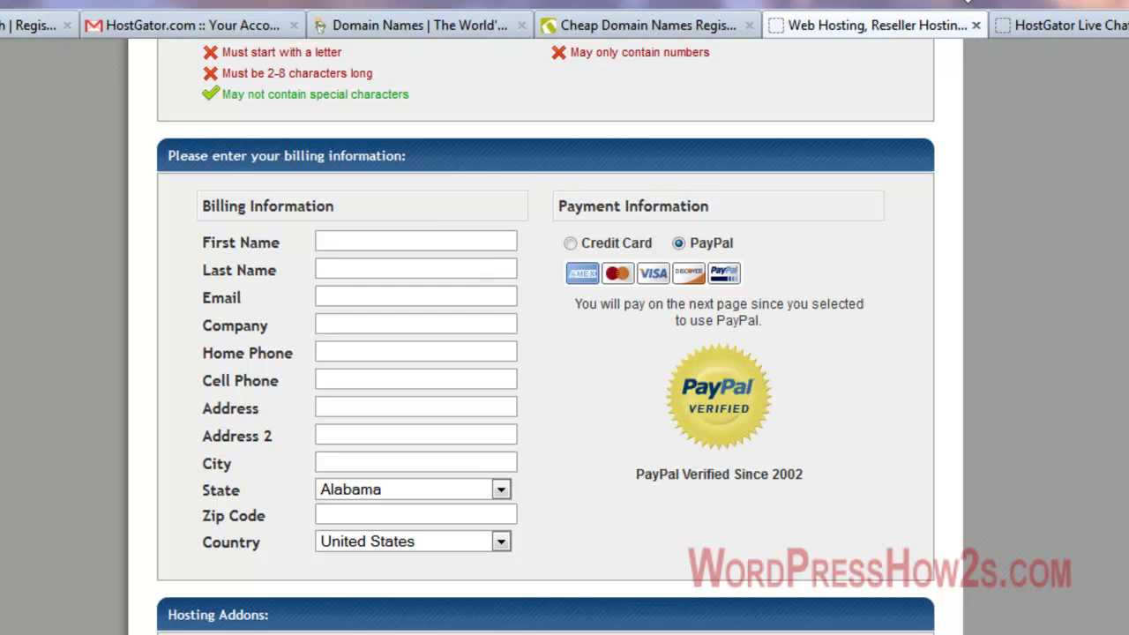
# - Remove the SiteLock add-on from the order and highlight its yearly price and the words "SiteLock Secure Seal"
pyautogui.scroll(-5, 545, 353)
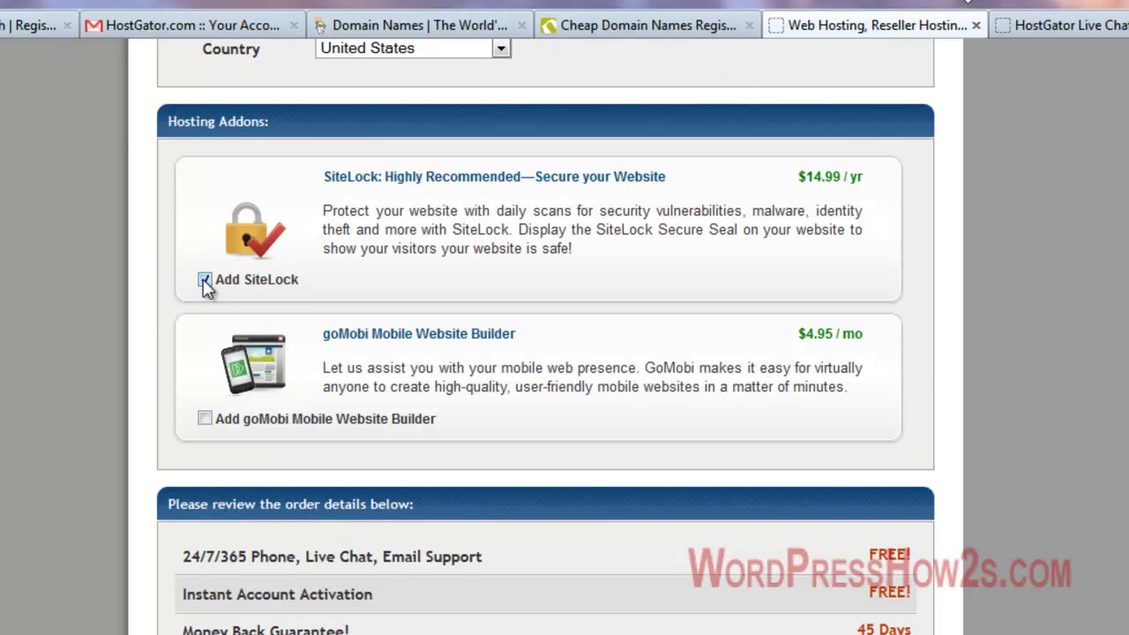
pyautogui.click(204, 280)
pyautogui.moveTo(798, 175); pyautogui.dragTo(860, 179)
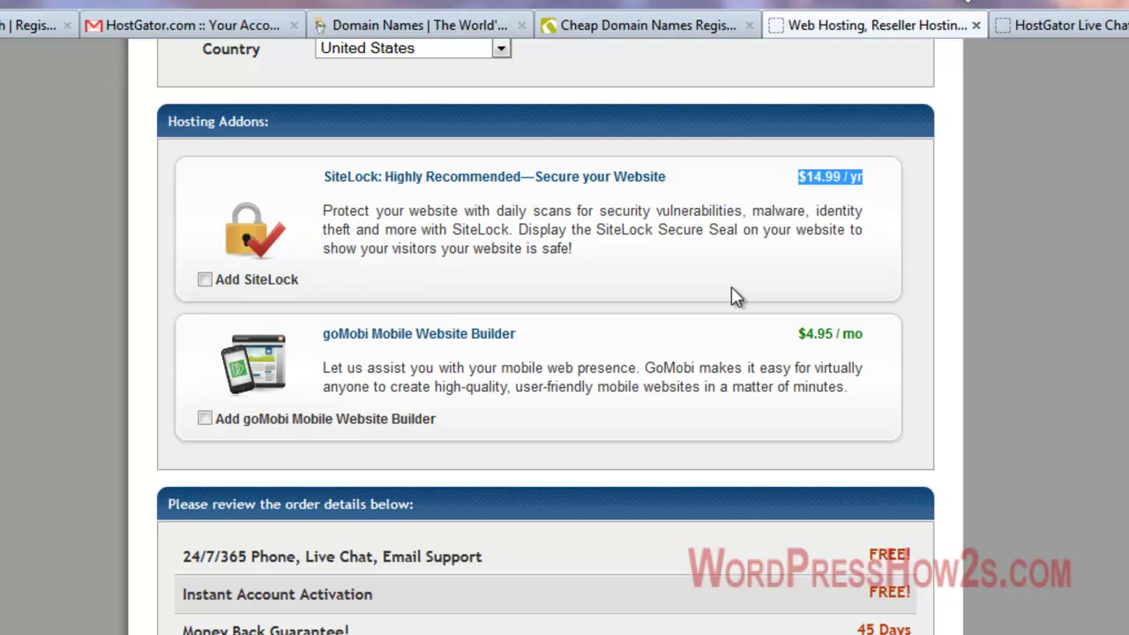
pyautogui.moveTo(597, 229); pyautogui.dragTo(741, 231)
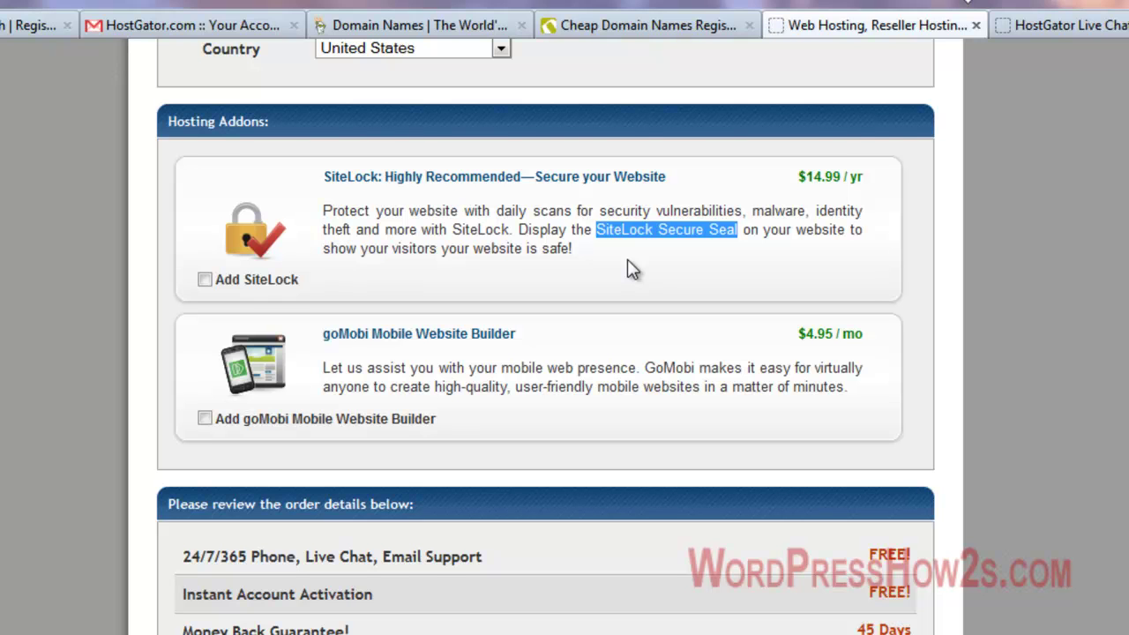
pyautogui.click(707, 263)
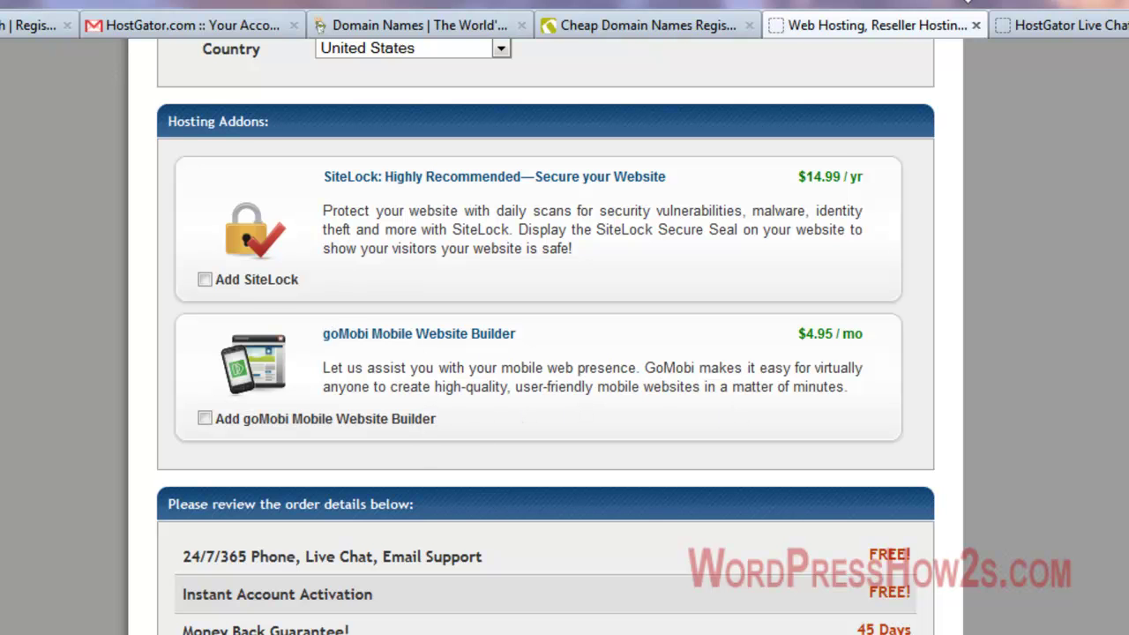
# - Examine the order details, highlighting the included support, the money-back guarantee period and the applied coupon code
pyautogui.scroll(-3, 545, 335)
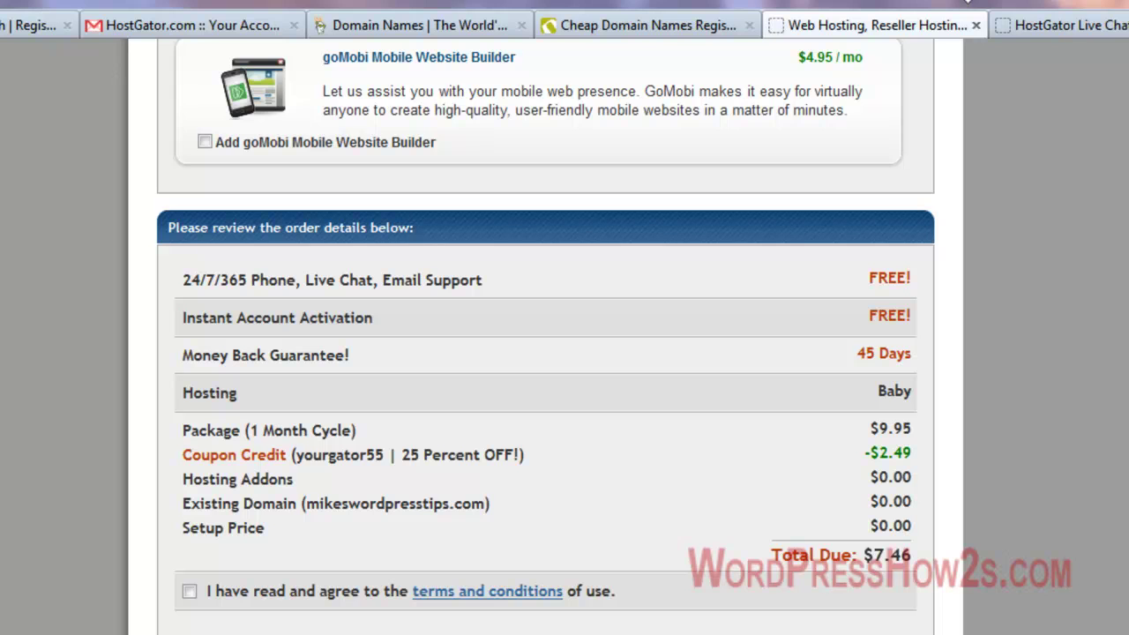
pyautogui.scroll(-1, 545, 335)
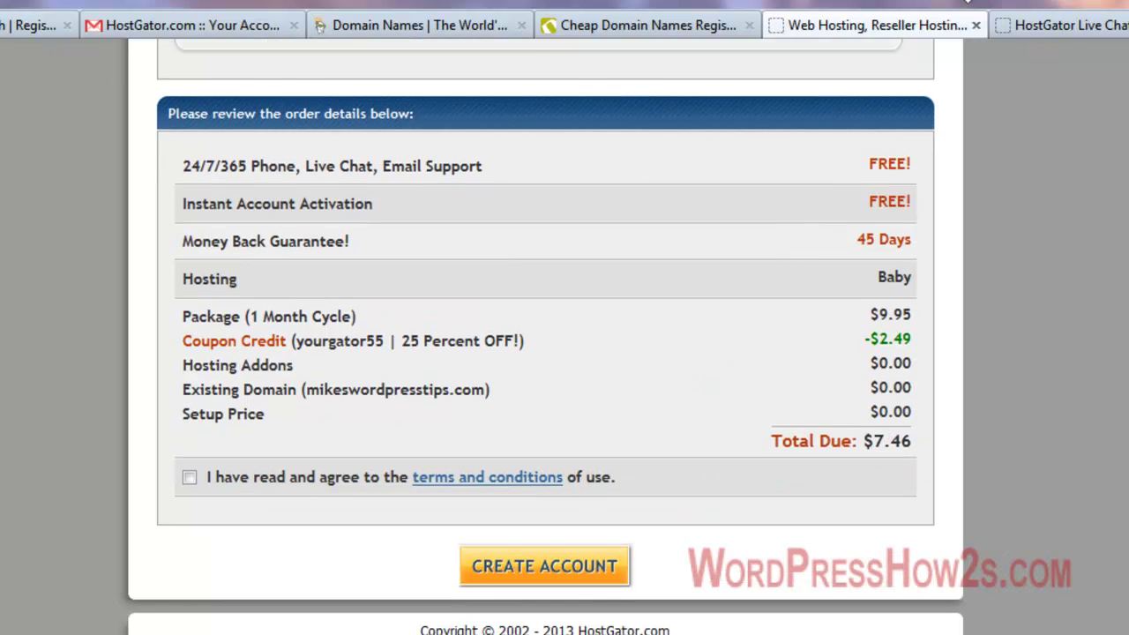
pyautogui.moveTo(181, 168); pyautogui.dragTo(527, 196)
pyautogui.click(557, 170)
pyautogui.moveTo(860, 244); pyautogui.dragTo(930, 257)
pyautogui.click(930, 258)
pyautogui.moveTo(297, 343); pyautogui.dragTo(390, 344)
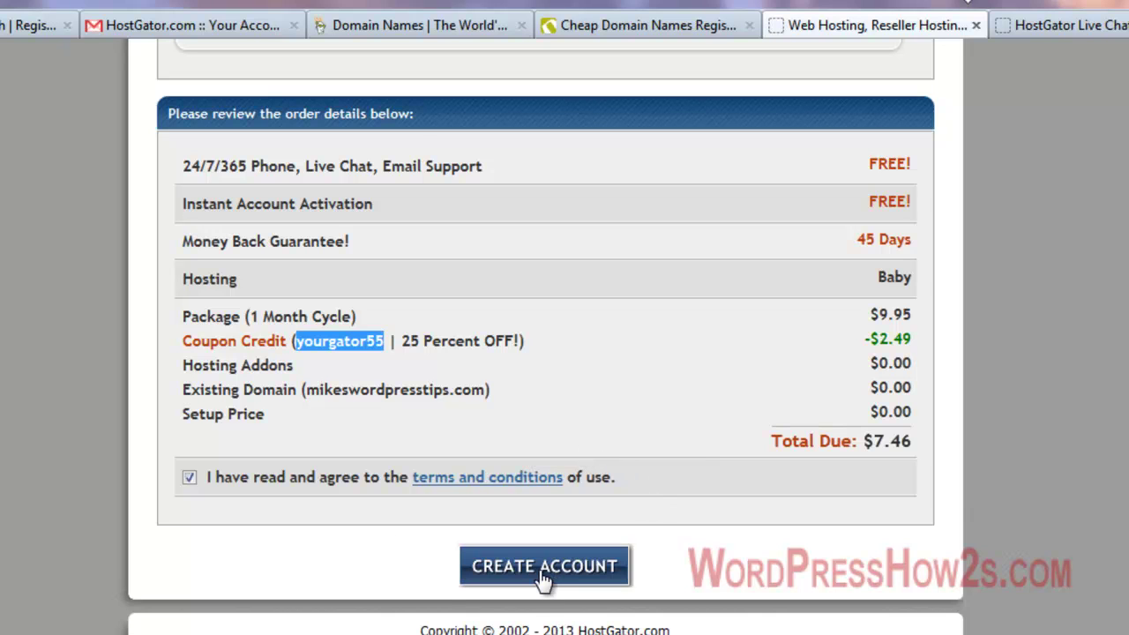
# - Clear the agreement to the terms and conditions of use below the order details
pyautogui.click(190, 473)
pyautogui.rightClick(234, 300)
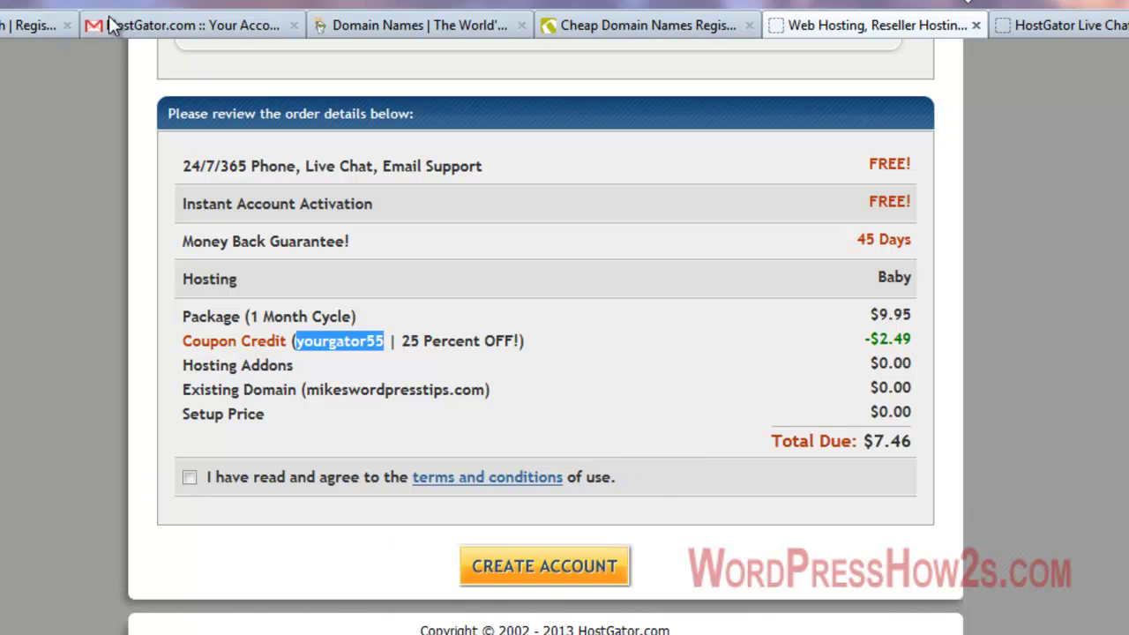
# - Examine the nameservers in HostGator's account e-mail in Gmail and return to the GoDaddy site
pyautogui.click(231, 32)
pyautogui.click(221, 30)
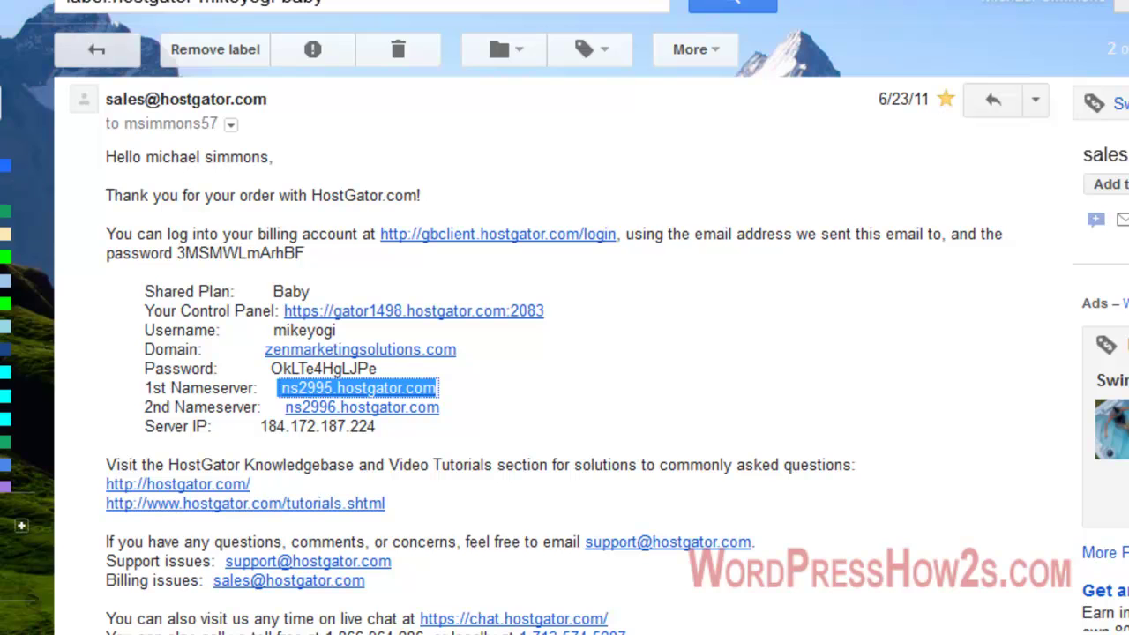
pyautogui.click(517, 44)
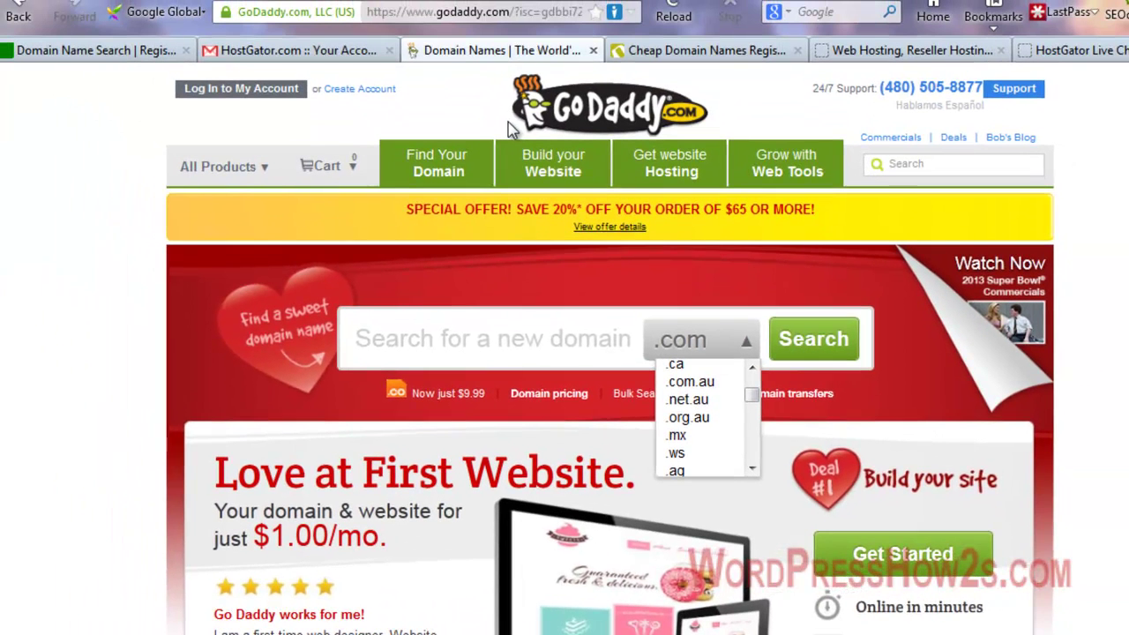
# - Log in to the GoDaddy account with the saved credentials and open Domain Management
pyautogui.click(238, 91)
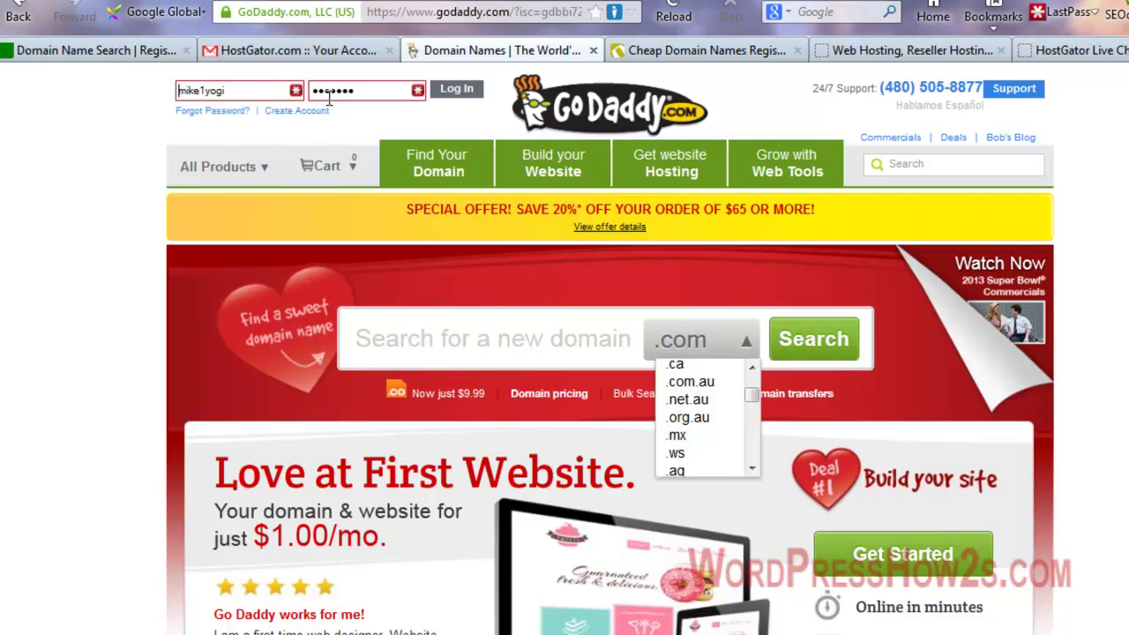
pyautogui.click(465, 97)
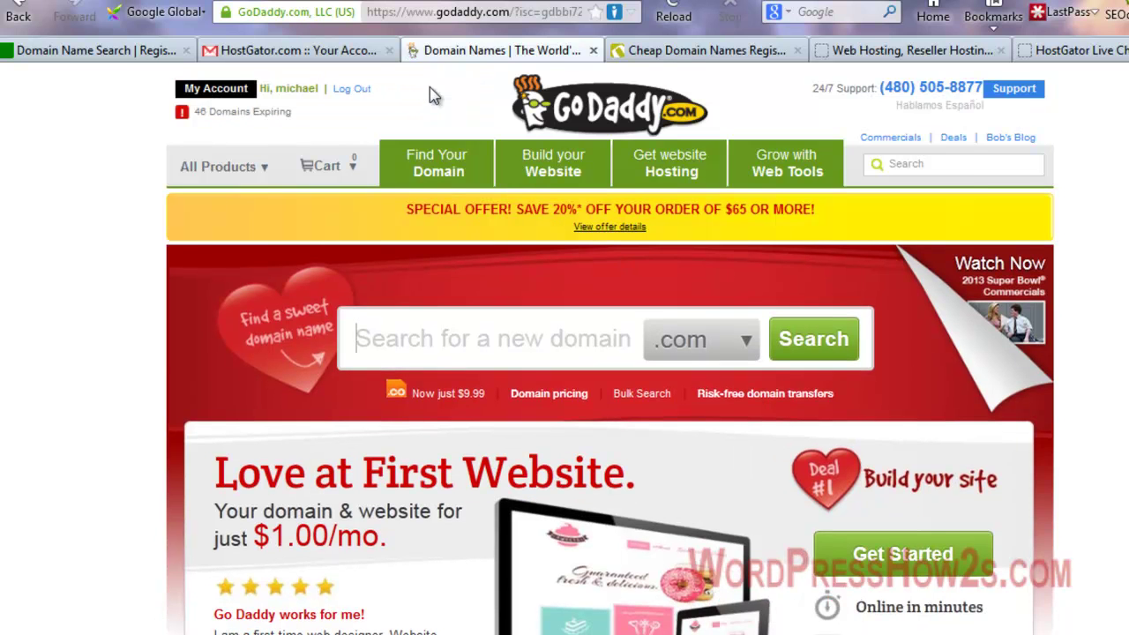
pyautogui.click(226, 169)
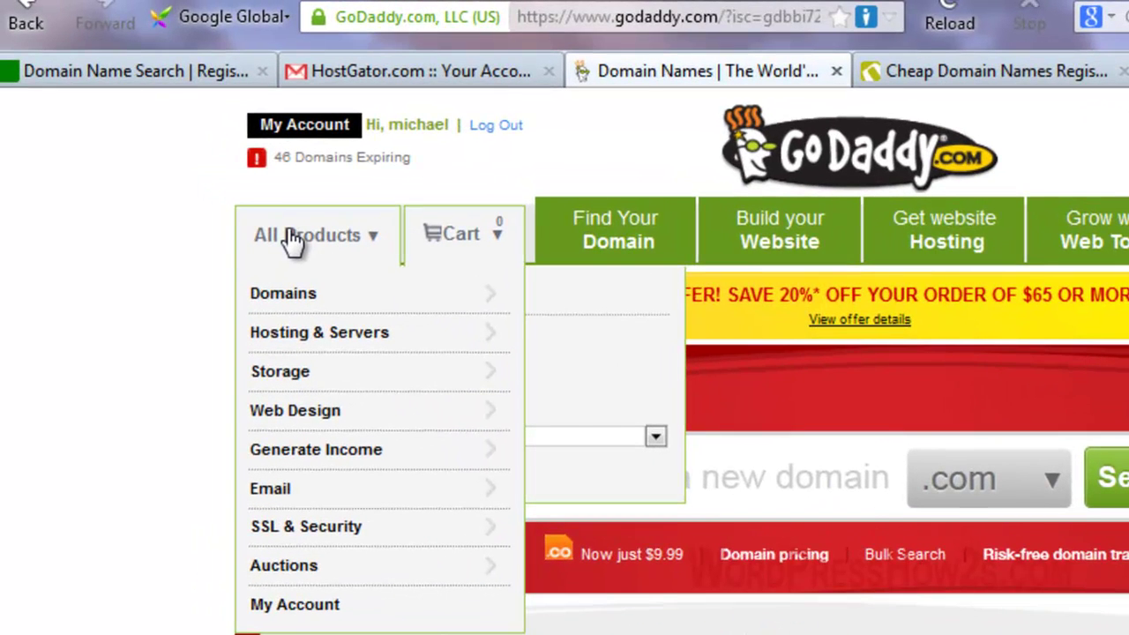
pyautogui.moveTo(281, 304)
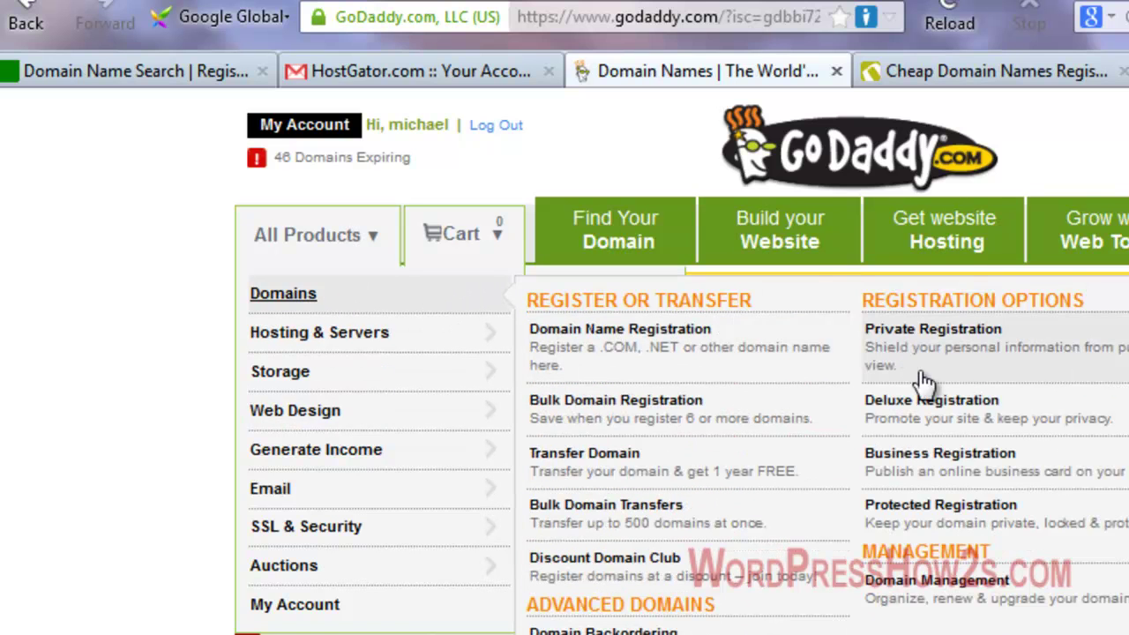
pyautogui.click(942, 582)
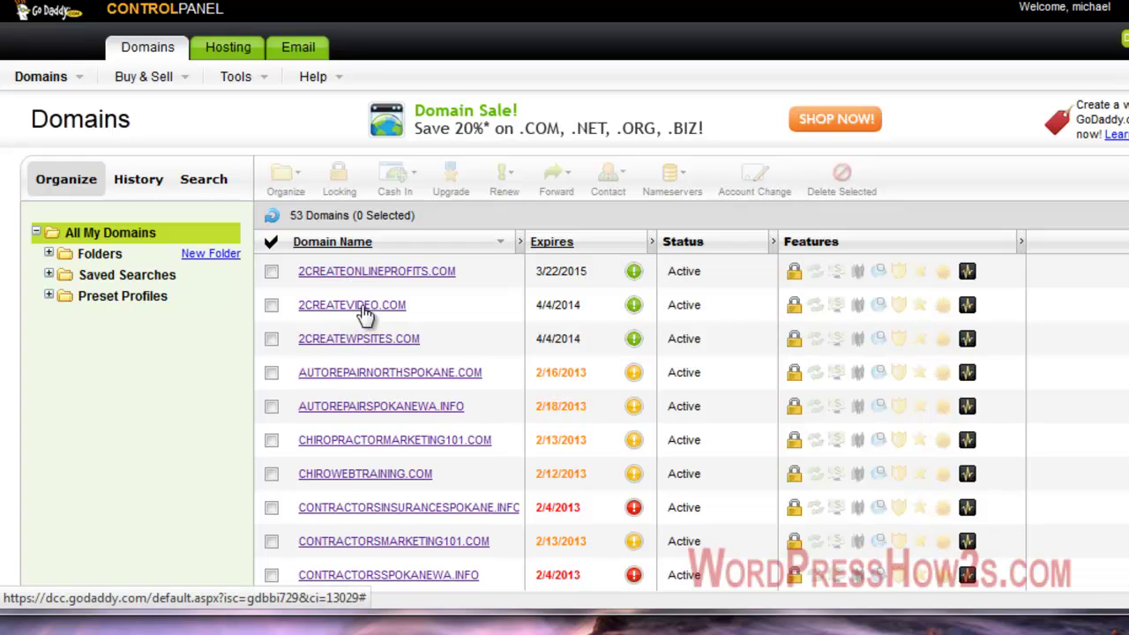
# - Select the domain 2CREATEONLINEPROFITS.COM and open its Set Nameservers settings
pyautogui.click(272, 273)
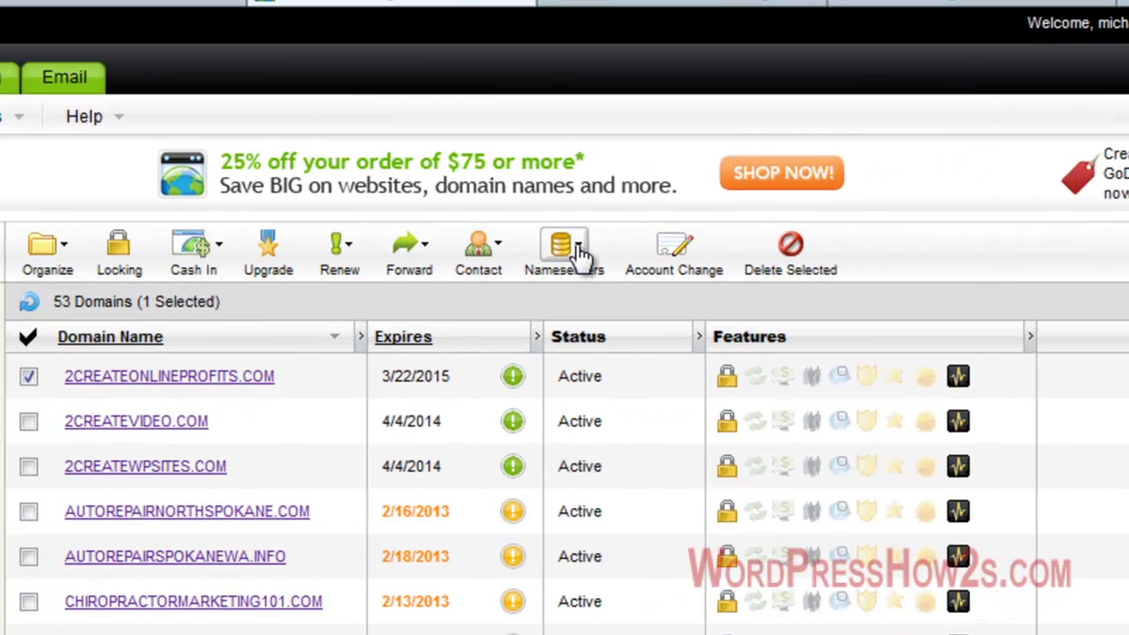
pyautogui.click(657, 199)
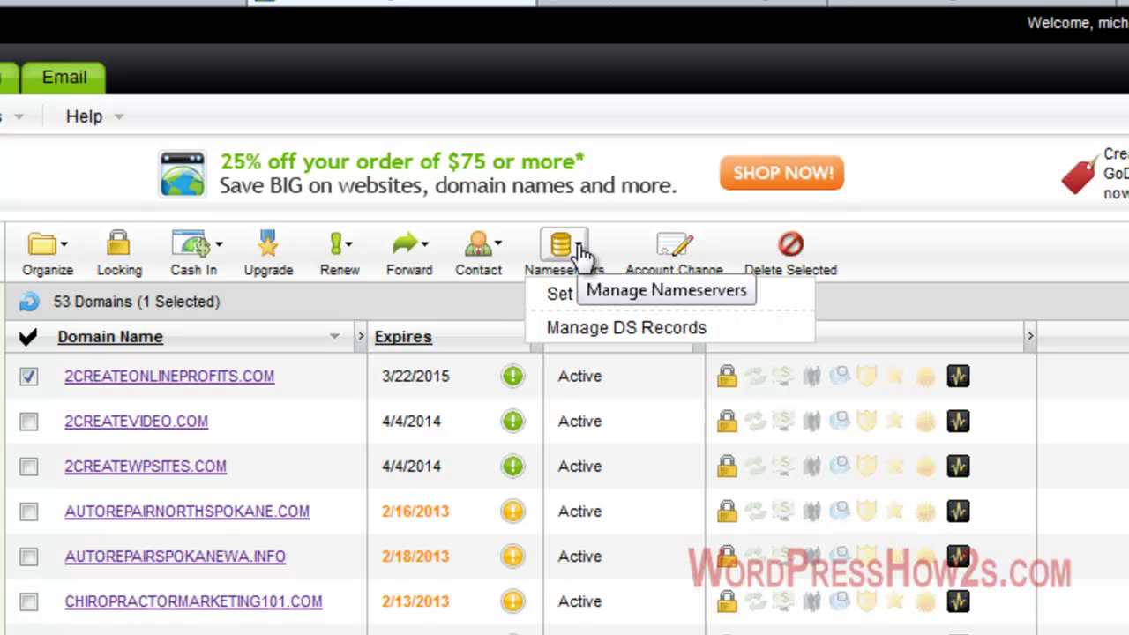
pyautogui.click(580, 300)
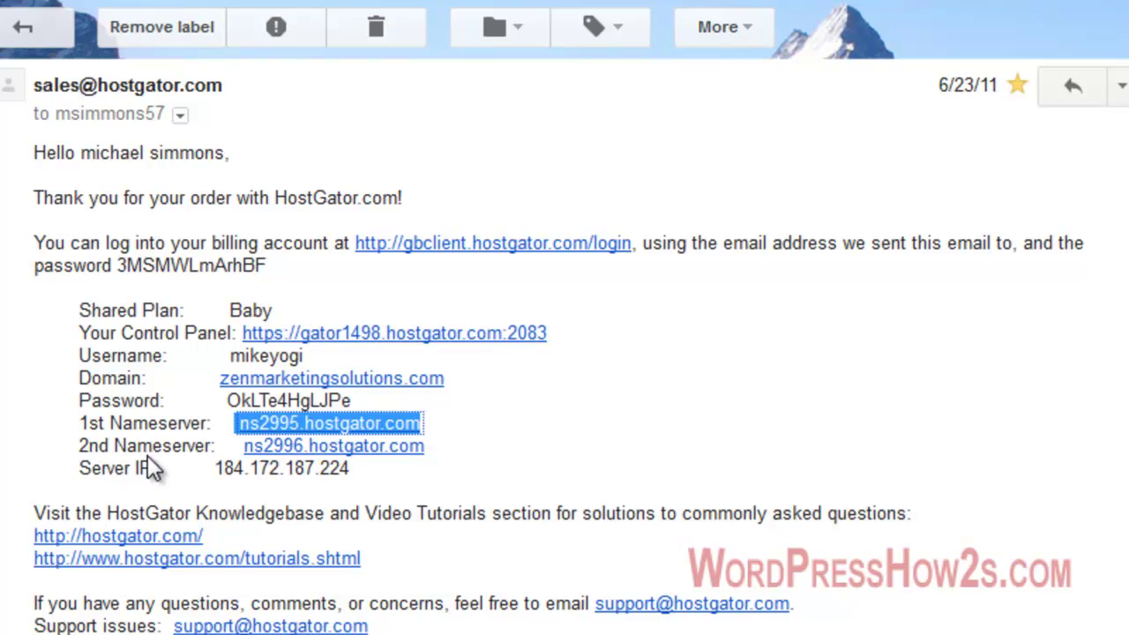
# - Examine the first nameserver in HostGator's e-mail and GoDaddy's Nameserver 1 and 2 fields, and cancel the nameserver change
pyautogui.rightClick(342, 421)
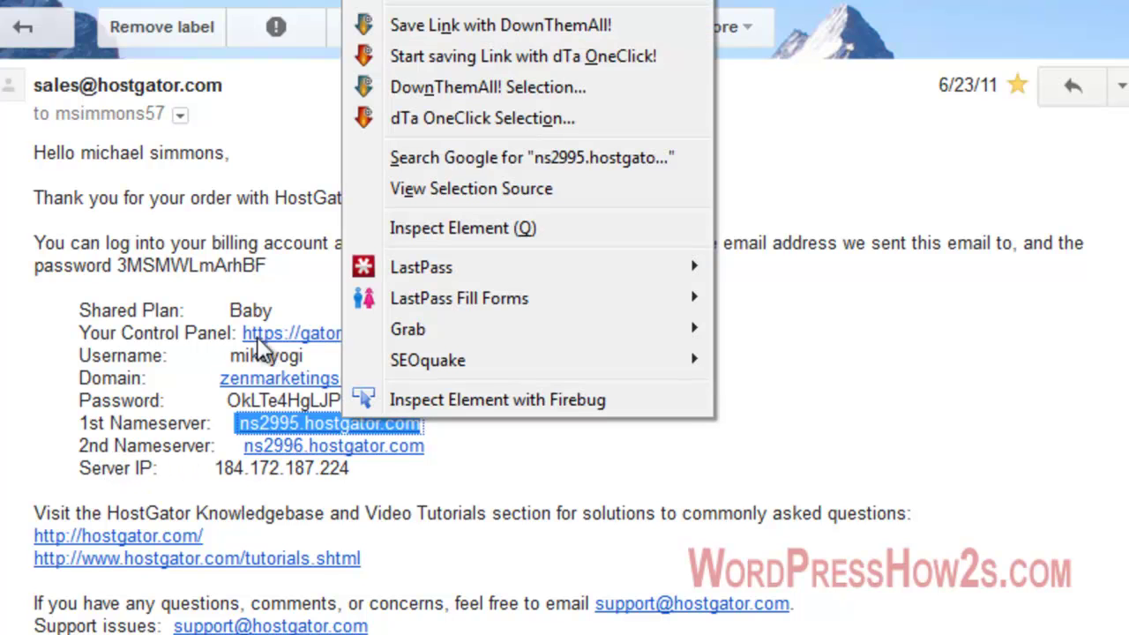
pyautogui.click(516, 7)
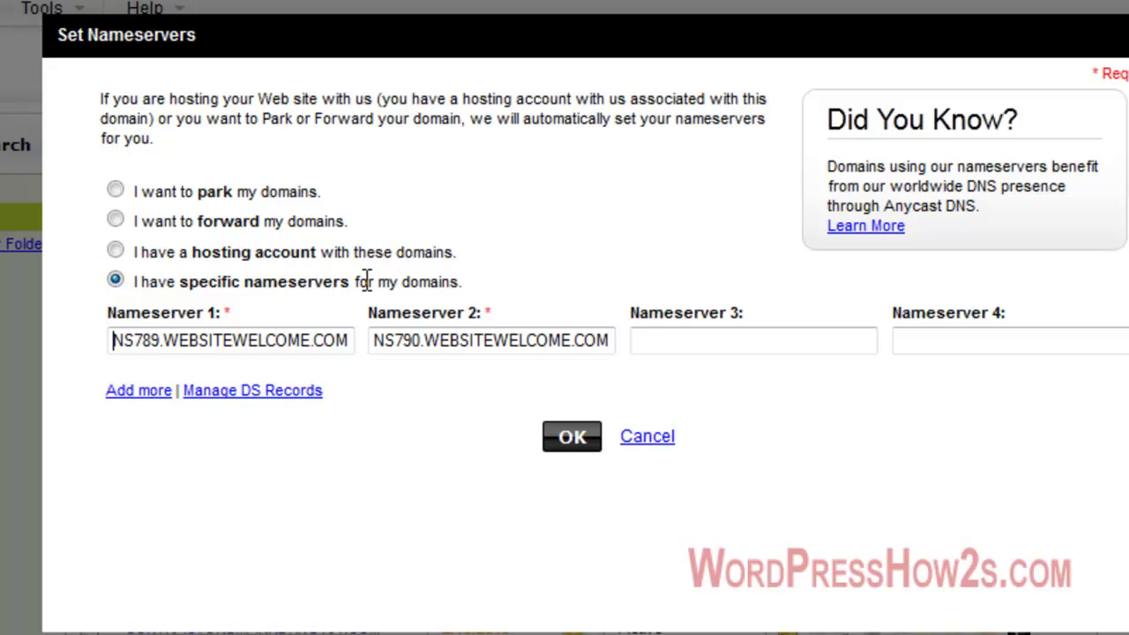
pyautogui.click(156, 339)
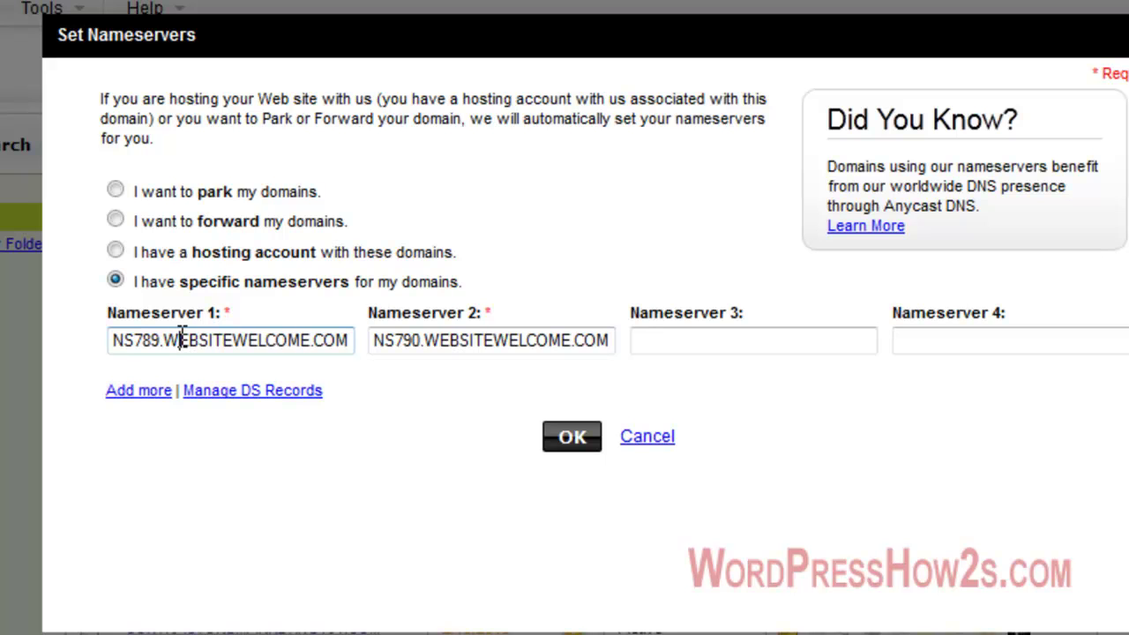
pyautogui.click(507, 342)
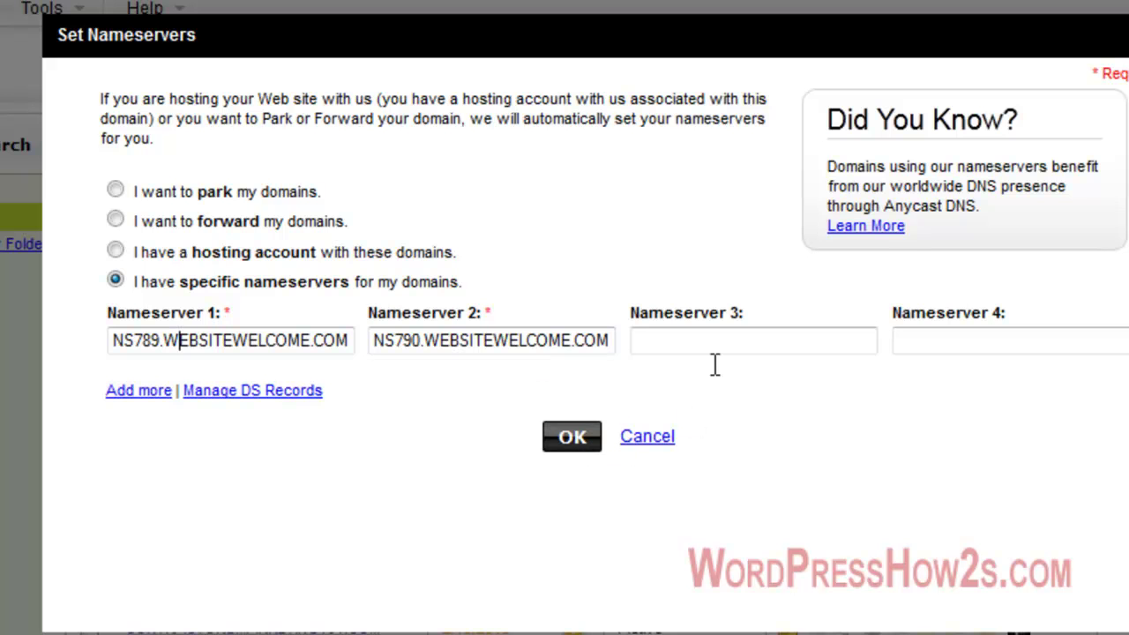
pyautogui.click(663, 443)
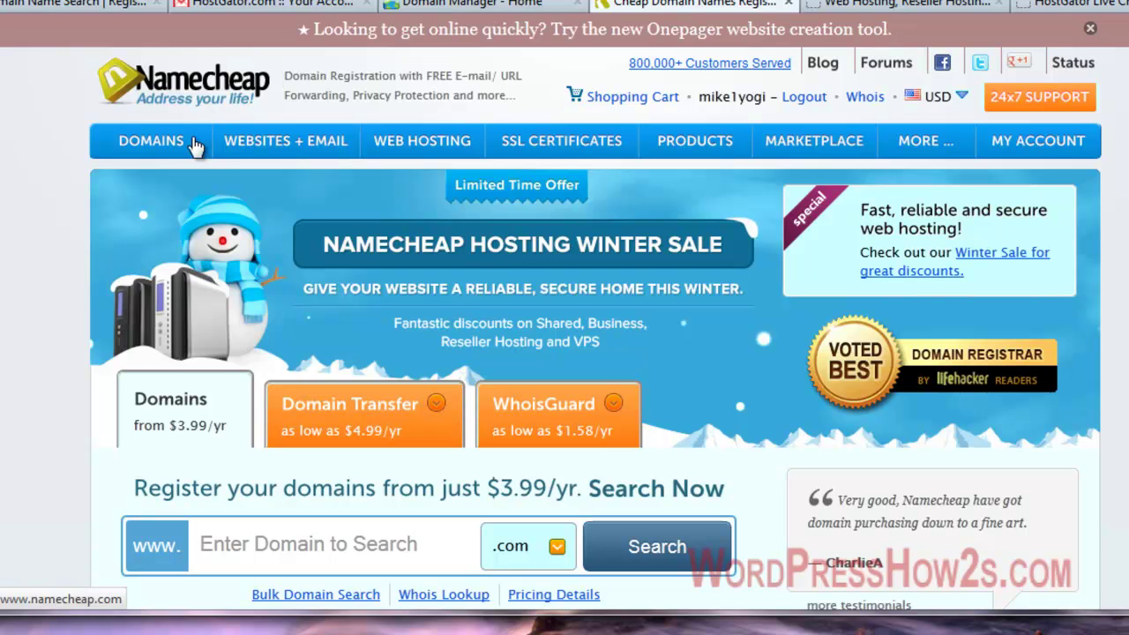
# - Open the Manage Domains list of the Namecheap account
pyautogui.moveTo(144, 151)
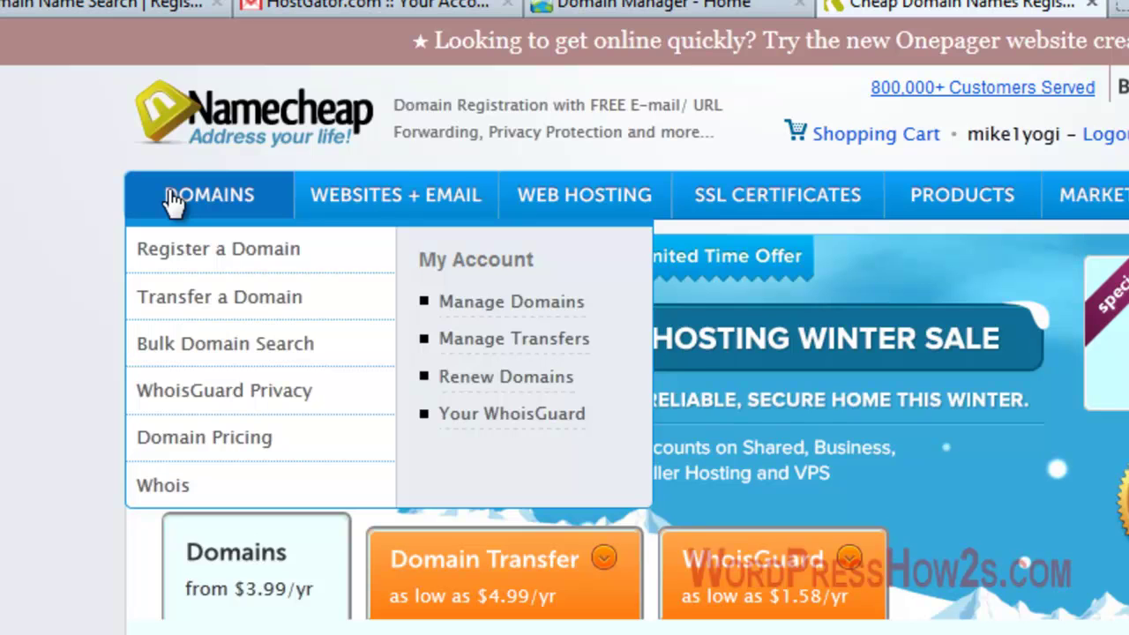
pyautogui.click(511, 304)
pyautogui.scroll(-5, 1039, 307)
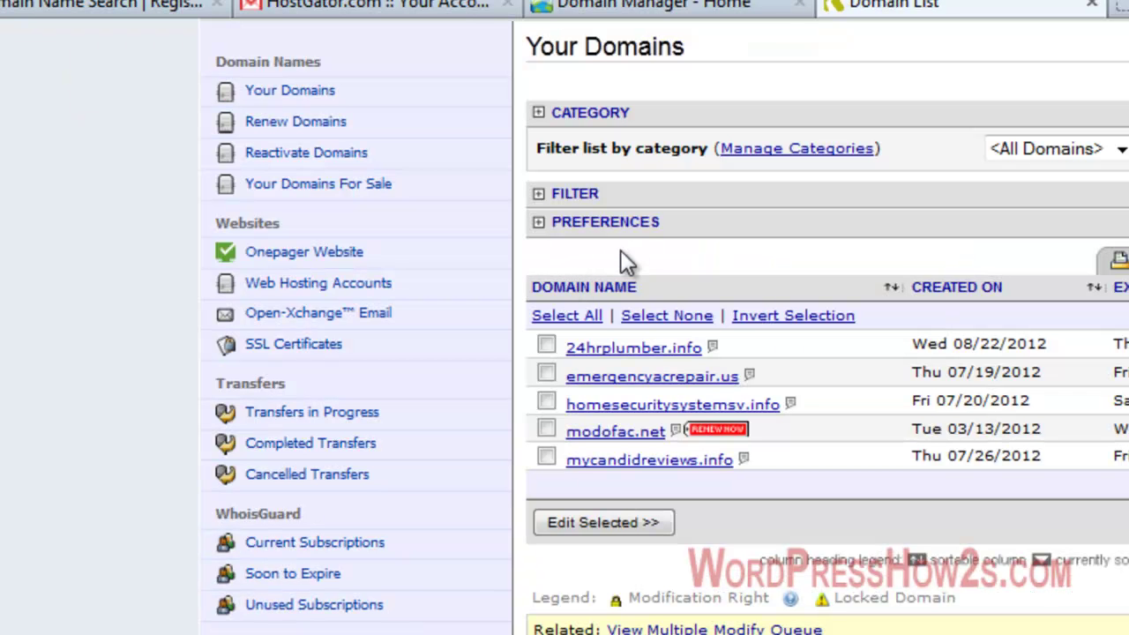
# - Open the domain name server settings of 24hrplumber.info and choose Specify Custom DNS Servers
pyautogui.click(547, 346)
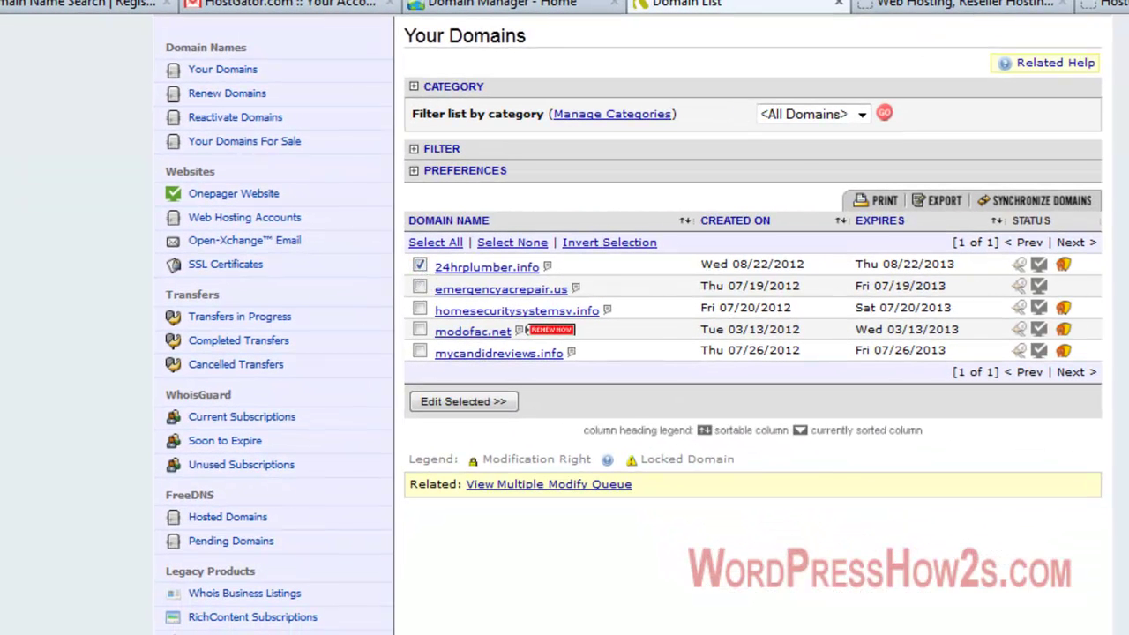
pyautogui.scroll(4, 564, 352)
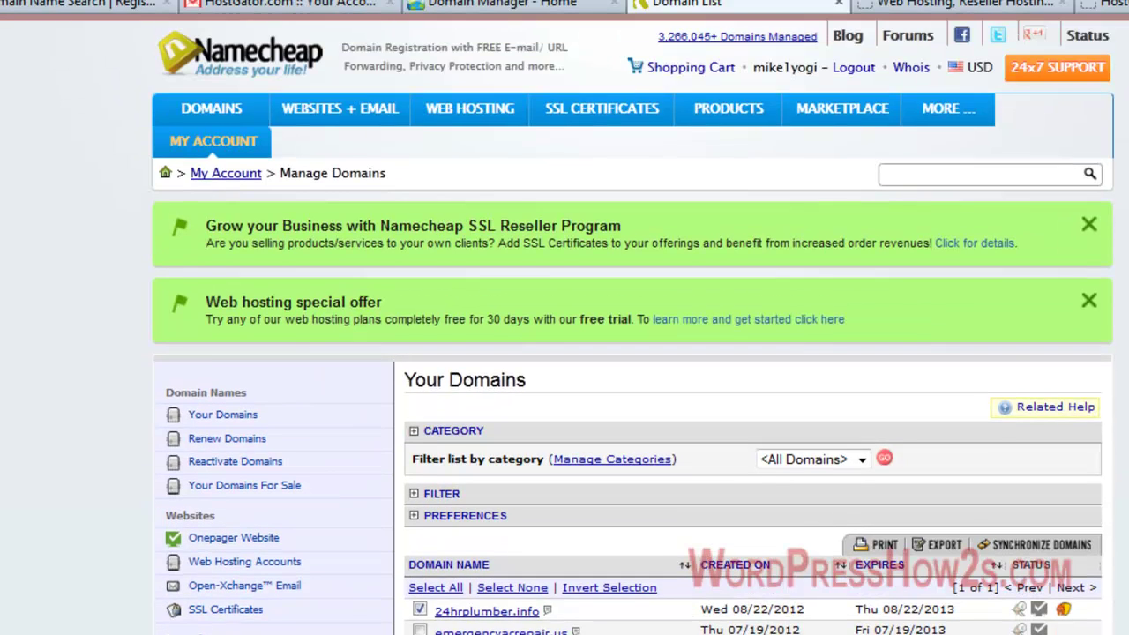
pyautogui.scroll(-3, 565, 353)
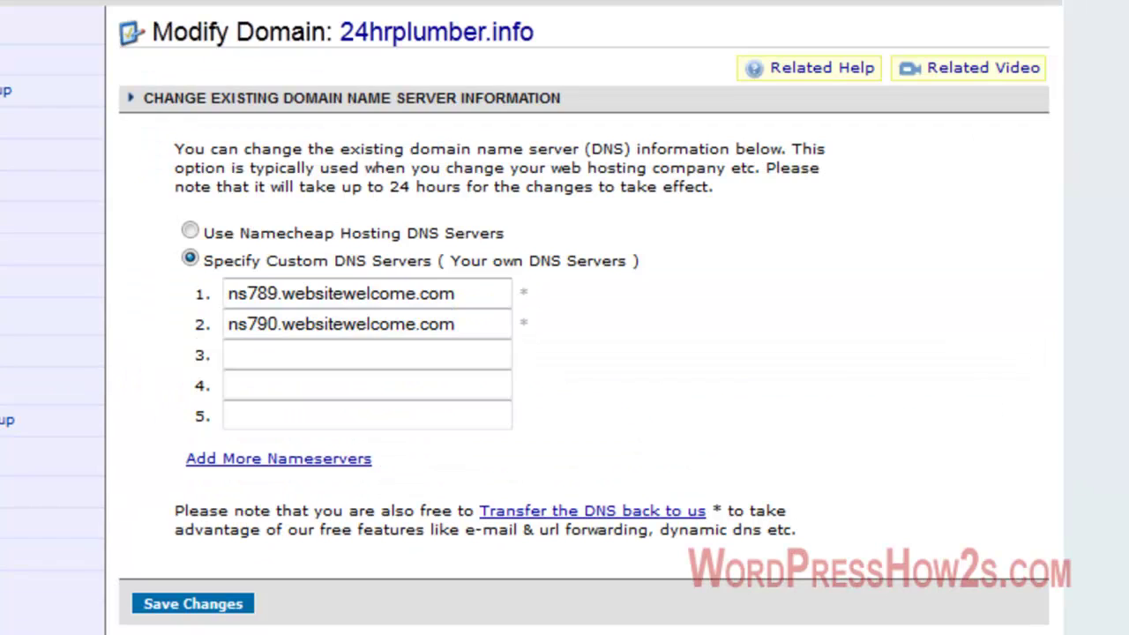
pyautogui.click(190, 258)
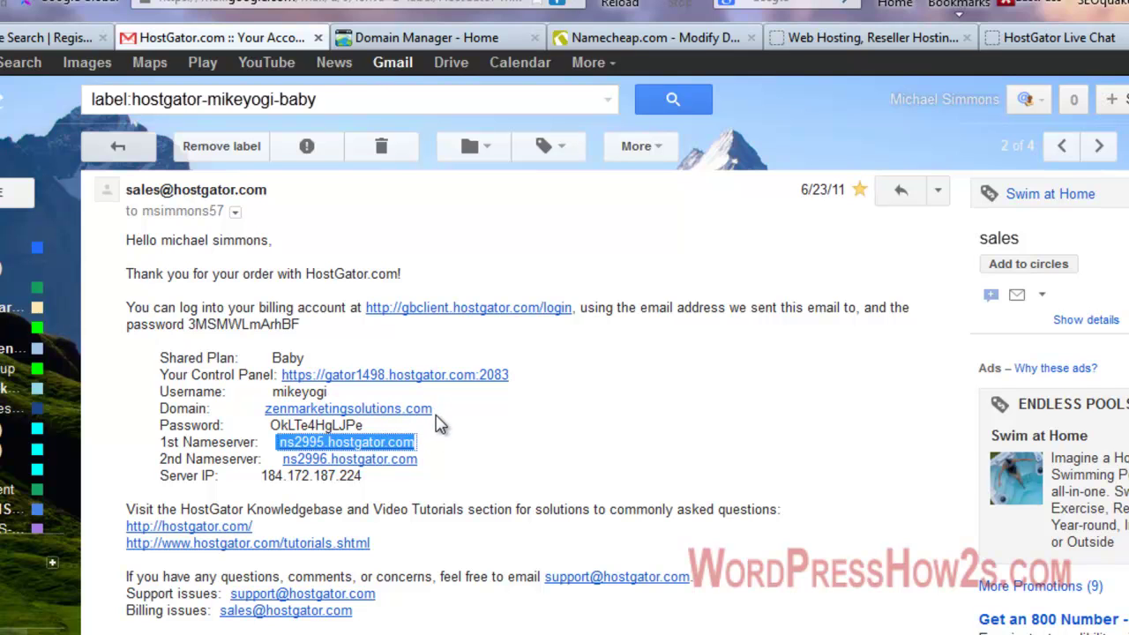
# - Open the control panel link from HostGator's e-mail, check the account details in the message and return to the cPanel login page
pyautogui.click(339, 381)
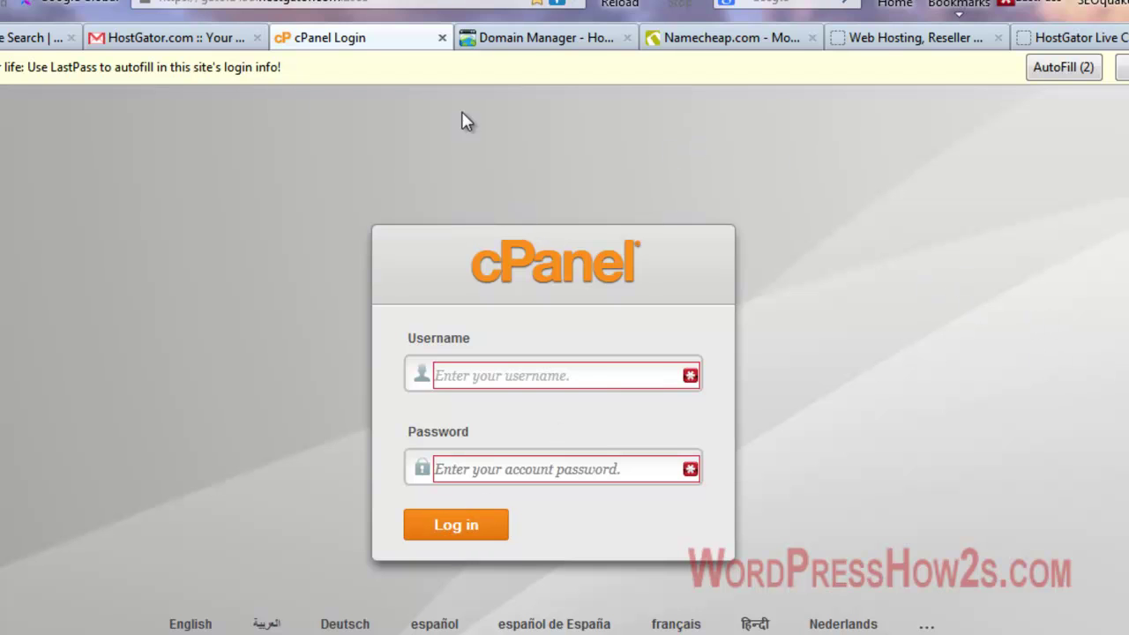
pyautogui.click(180, 38)
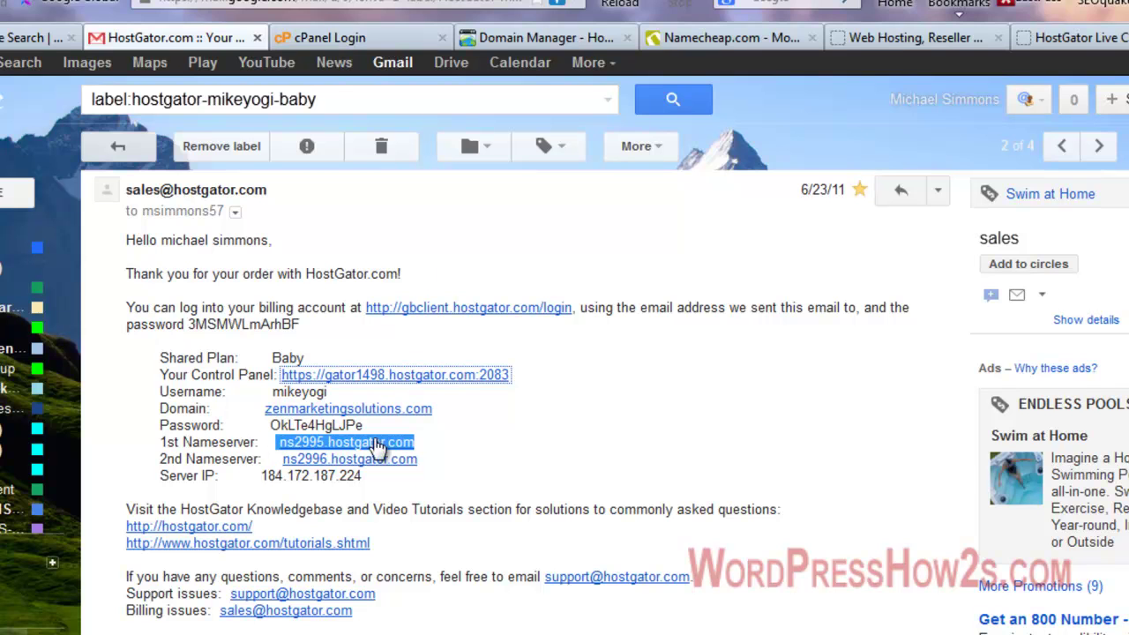
pyautogui.click(331, 37)
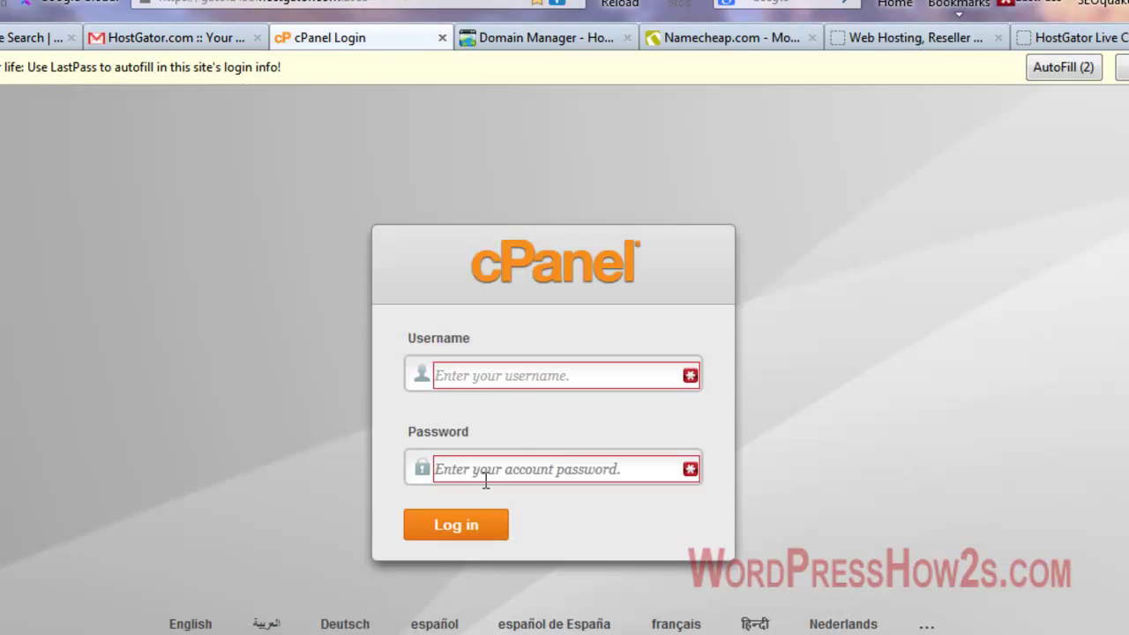